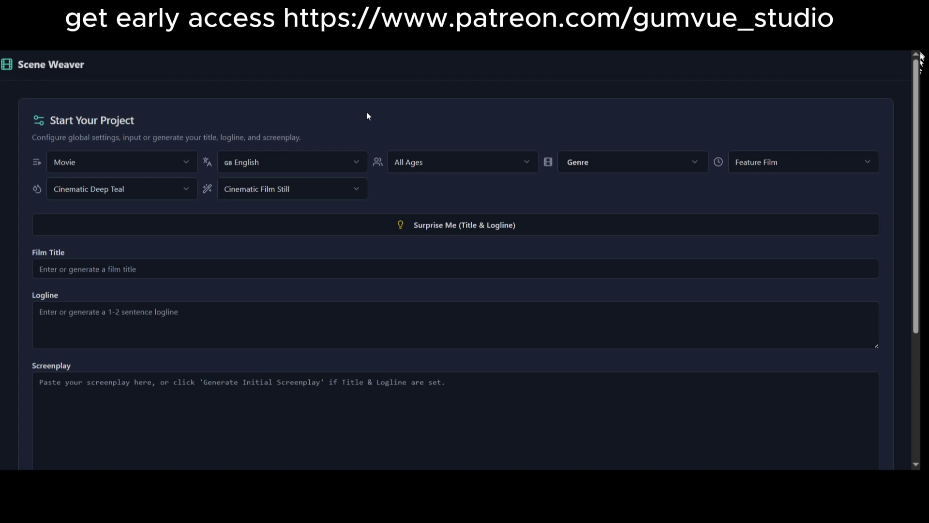
{"action": "scroll", "coordinate": [921, 134], "scroll_direction": "down", "scroll_amount": 2}
{"action": "scroll", "coordinate": [921, 134], "scroll_direction": "up", "scroll_amount": 2}
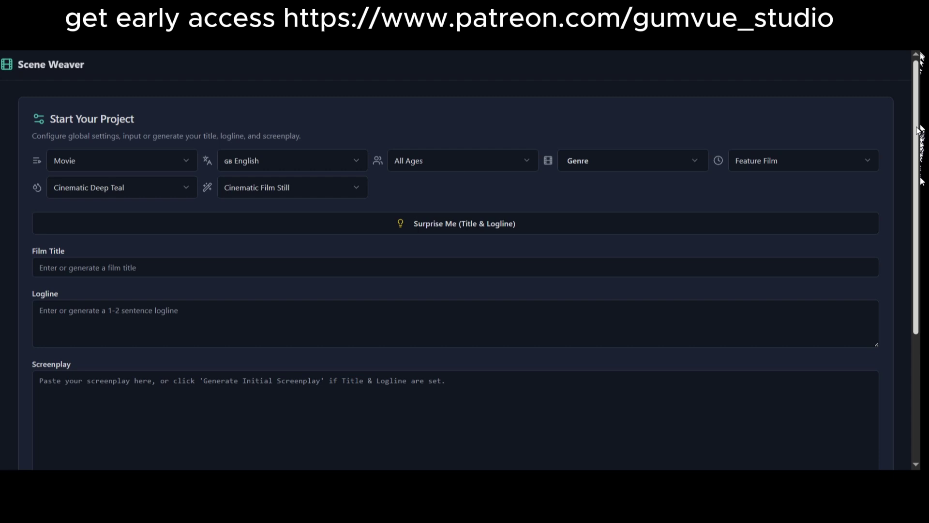
{"action": "scroll", "coordinate": [920, 127], "scroll_direction": "down", "scroll_amount": 3}
{"action": "scroll", "coordinate": [919, 127], "scroll_direction": "up", "scroll_amount": 3}
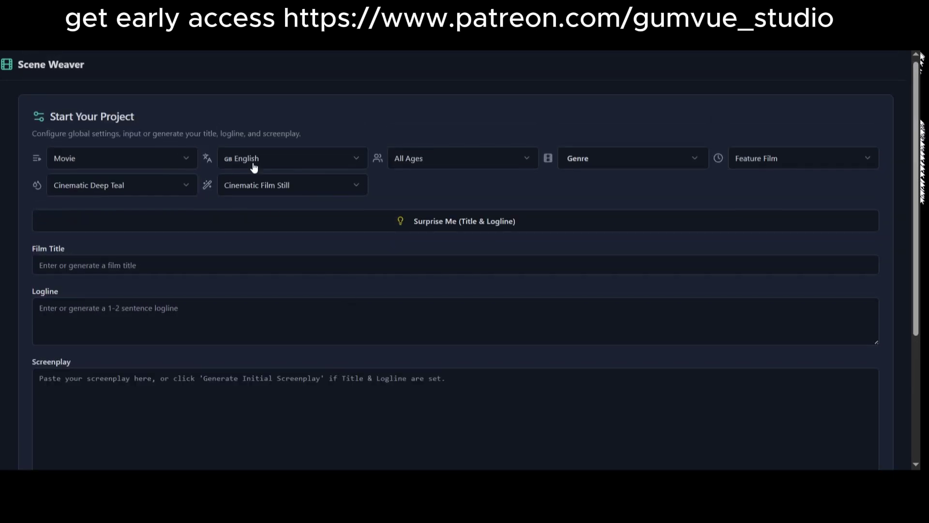
Configure the project as a Web Series Episode for the Adult (25+) audience with a 5 min story length
{"action": "left_click", "coordinate": [188, 161]}
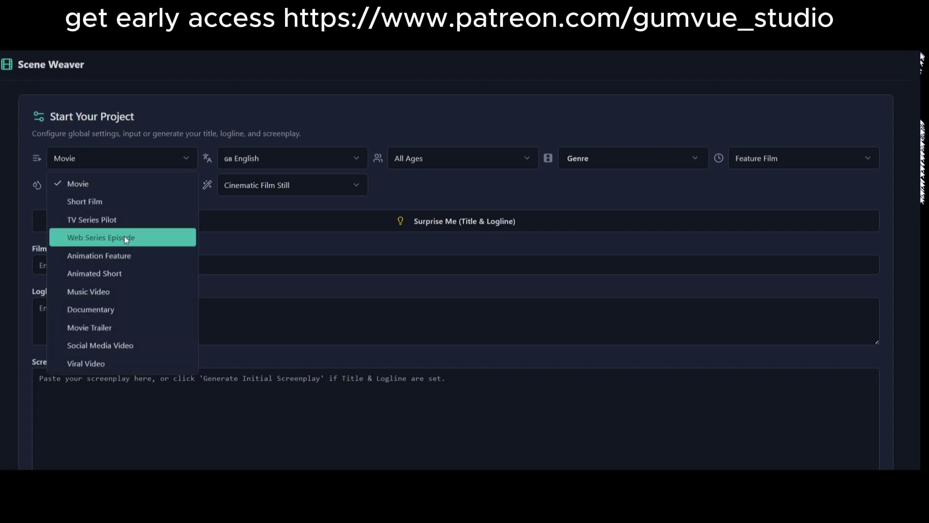
{"action": "left_click", "coordinate": [134, 244]}
{"action": "left_click", "coordinate": [466, 165]}
{"action": "left_click", "coordinate": [430, 270]}
{"action": "left_click", "coordinate": [758, 161]}
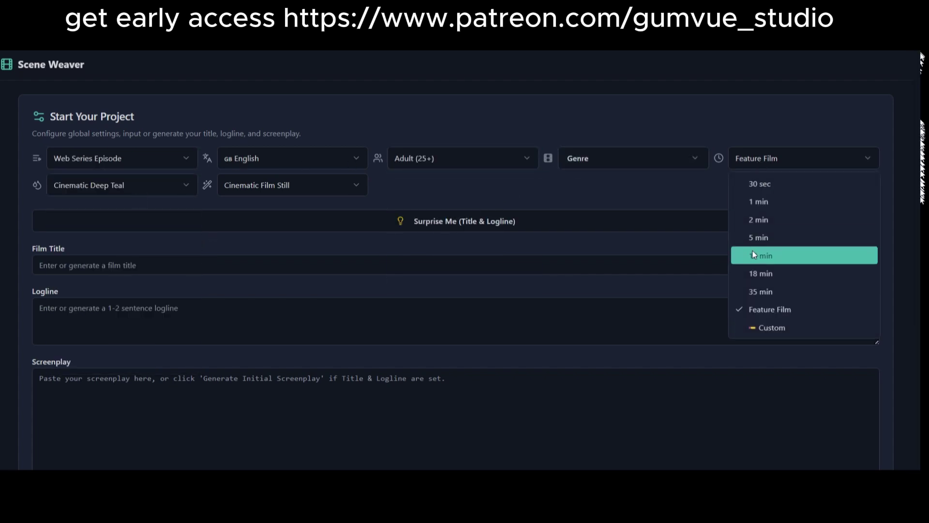
{"action": "left_click", "coordinate": [757, 236]}
Try the Custom story length option and return the length to 5 min
{"action": "left_click", "coordinate": [750, 167]}
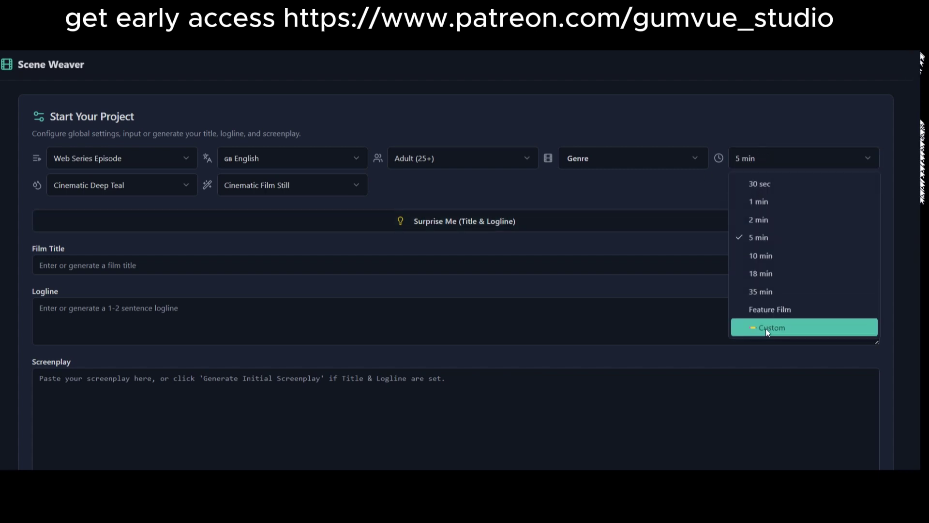
{"action": "left_click", "coordinate": [763, 328]}
{"action": "left_click", "coordinate": [764, 161]}
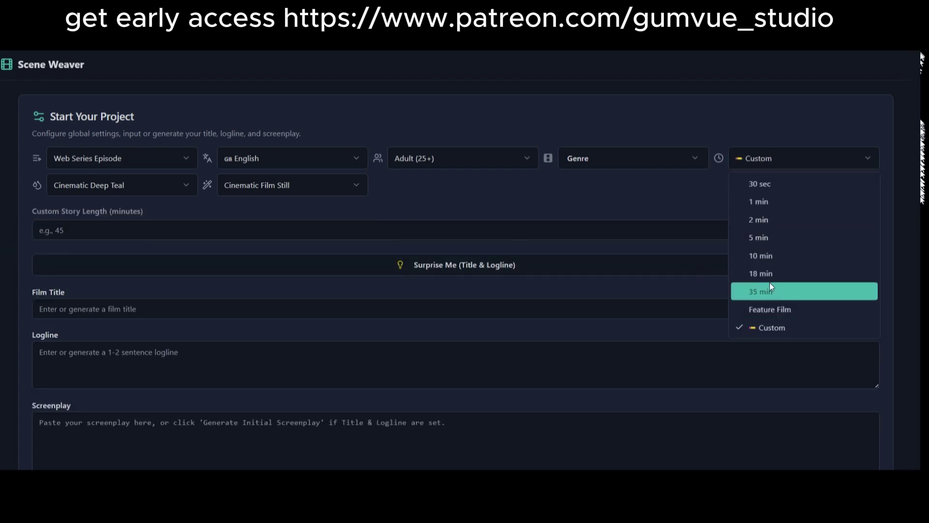
{"action": "left_click", "coordinate": [771, 230]}
{"action": "left_click_drag", "start_coordinate": [916, 107], "coordinate": [896, 103]}
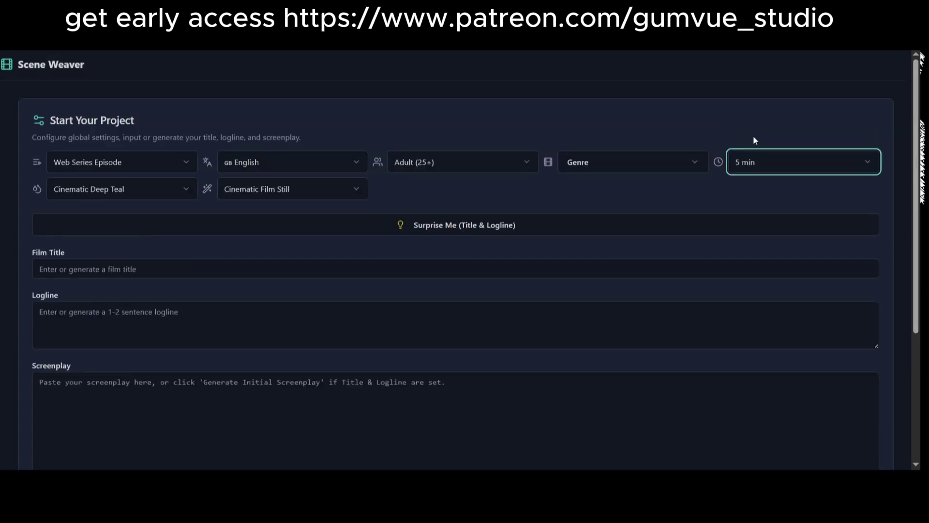
Set the project's color palette to Blockbuster Orange-Teal and its visual style to Anime Style
{"action": "left_click", "coordinate": [101, 193]}
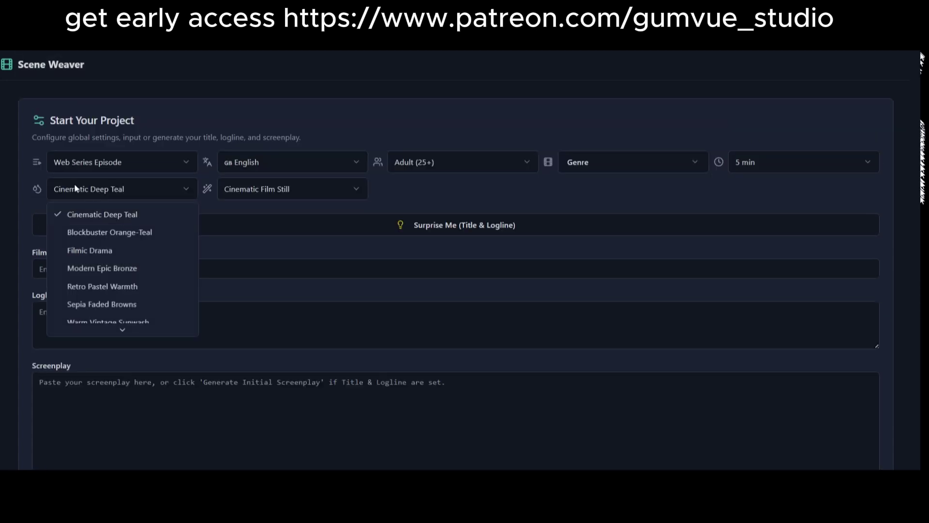
{"action": "left_click", "coordinate": [100, 231]}
{"action": "left_click", "coordinate": [262, 196]}
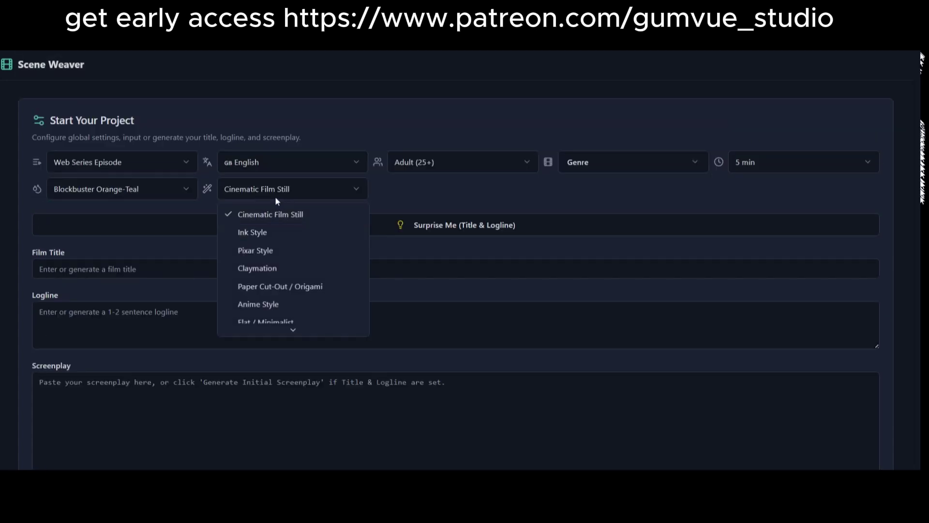
{"action": "left_click", "coordinate": [270, 304]}
{"action": "left_click", "coordinate": [337, 192]}
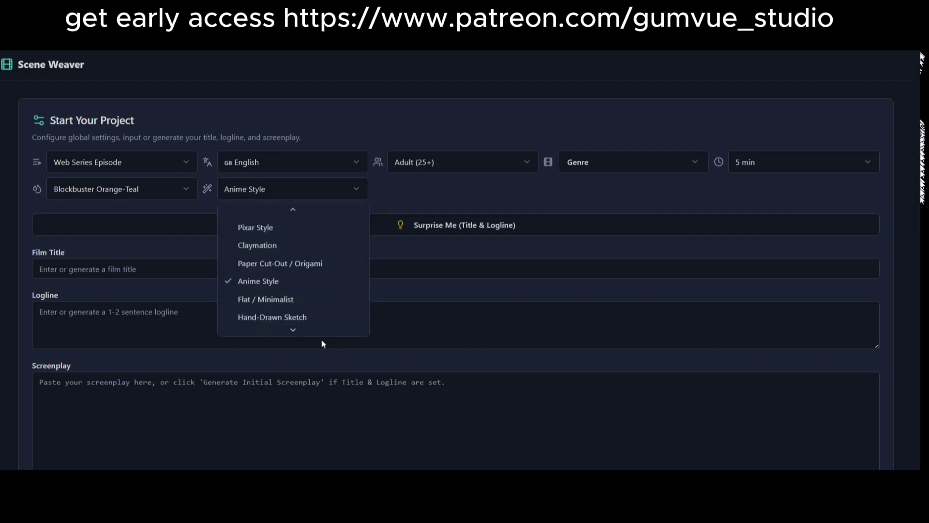
{"action": "left_click", "coordinate": [269, 225]}
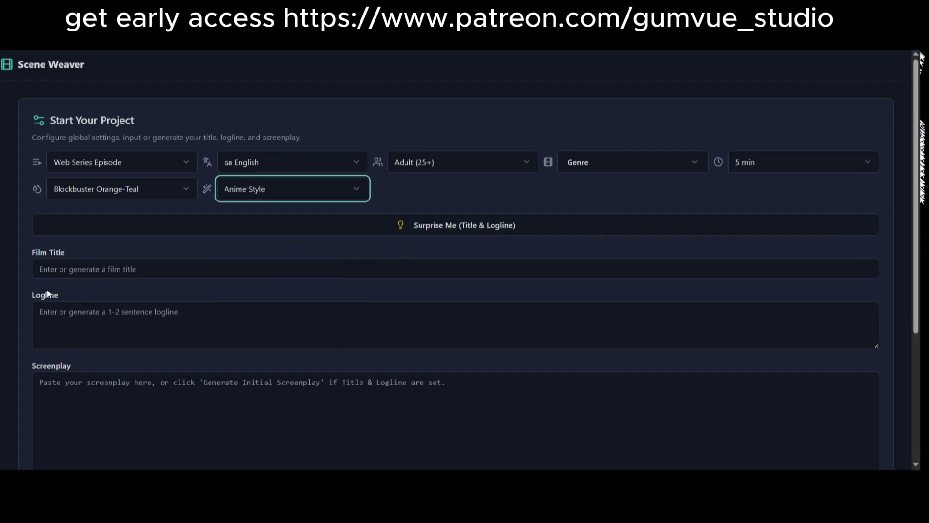
Generate a surprise film title and logline from the chosen project settings
{"action": "scroll", "coordinate": [177, 285], "scroll_direction": "down", "scroll_amount": 2}
{"action": "left_click", "coordinate": [185, 211]}
{"action": "left_click", "coordinate": [195, 313]}
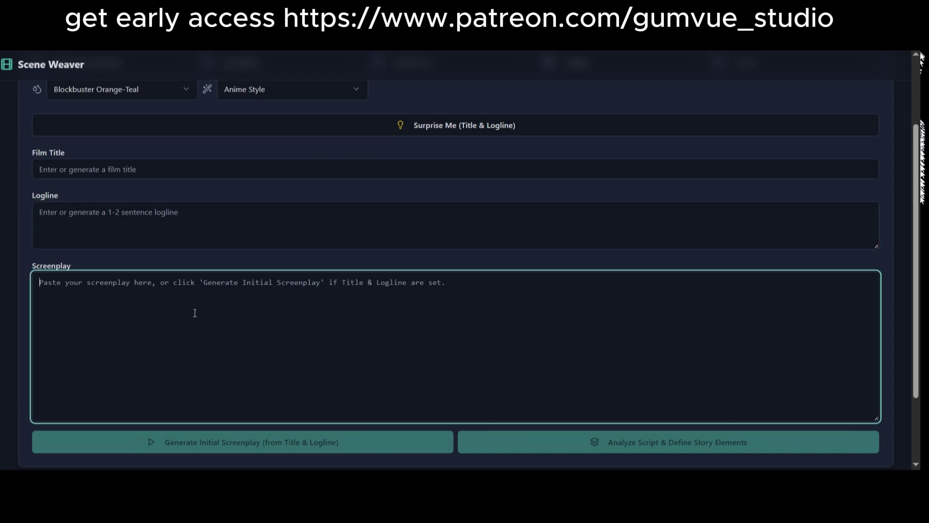
{"action": "scroll", "coordinate": [195, 313], "scroll_direction": "up", "scroll_amount": 2}
{"action": "left_click", "coordinate": [429, 223]}
{"action": "left_click", "coordinate": [430, 226]}
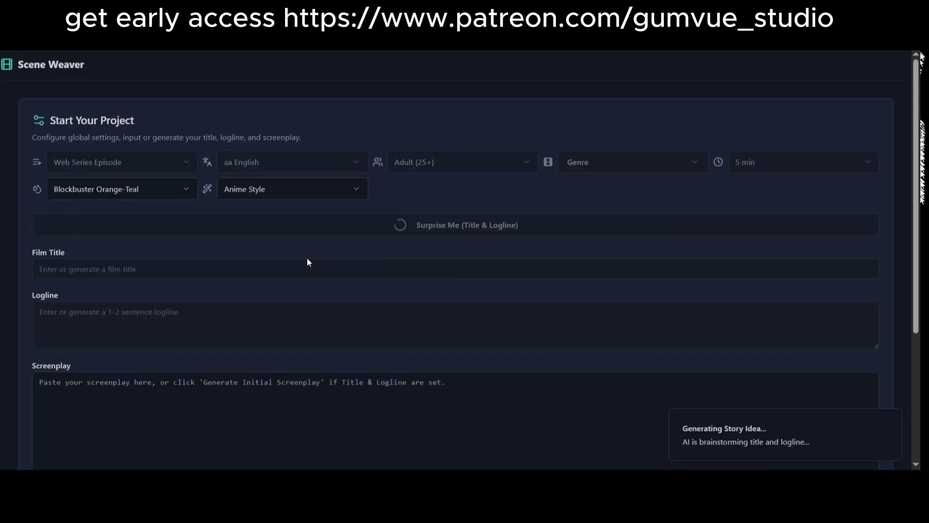
{"action": "left_click", "coordinate": [402, 230]}
{"action": "left_click", "coordinate": [387, 230]}
{"action": "left_click", "coordinate": [411, 230]}
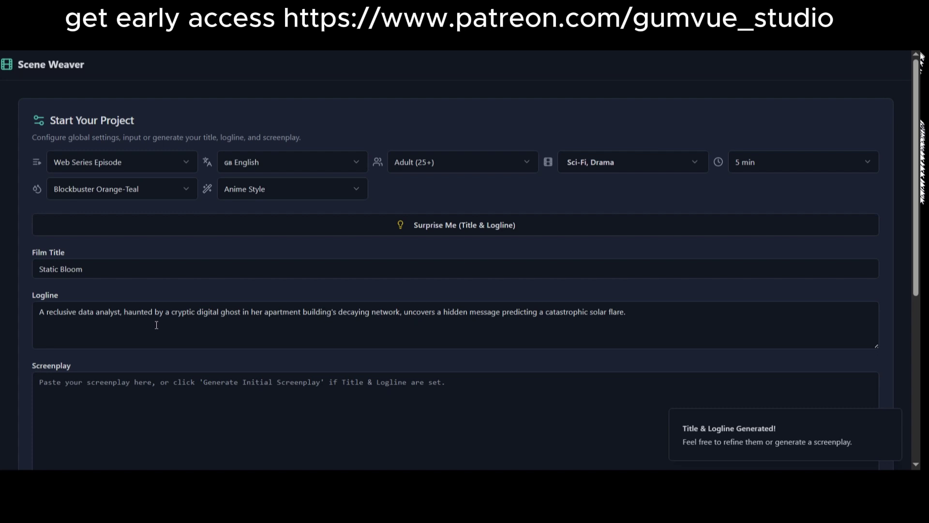
Generate the initial screenplay from the title and logline
{"action": "scroll", "coordinate": [156, 325], "scroll_direction": "down", "scroll_amount": 2}
{"action": "left_click", "coordinate": [234, 289]}
{"action": "scroll", "coordinate": [234, 290], "scroll_direction": "down", "scroll_amount": 2}
{"action": "left_click", "coordinate": [193, 342]}
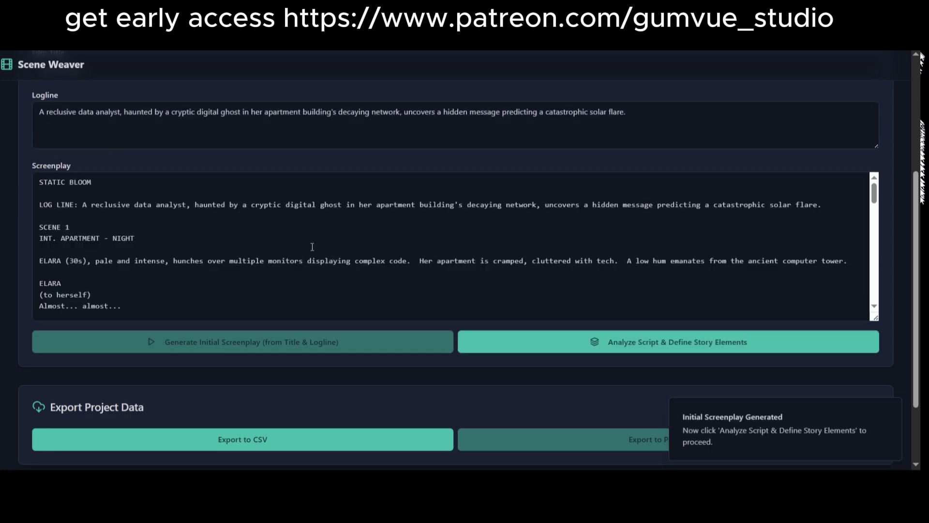
Skim the generated screenplay and analyze the script to define its story elements
{"action": "left_click_drag", "start_coordinate": [875, 194], "coordinate": [874, 218]}
{"action": "left_click", "coordinate": [652, 356]}
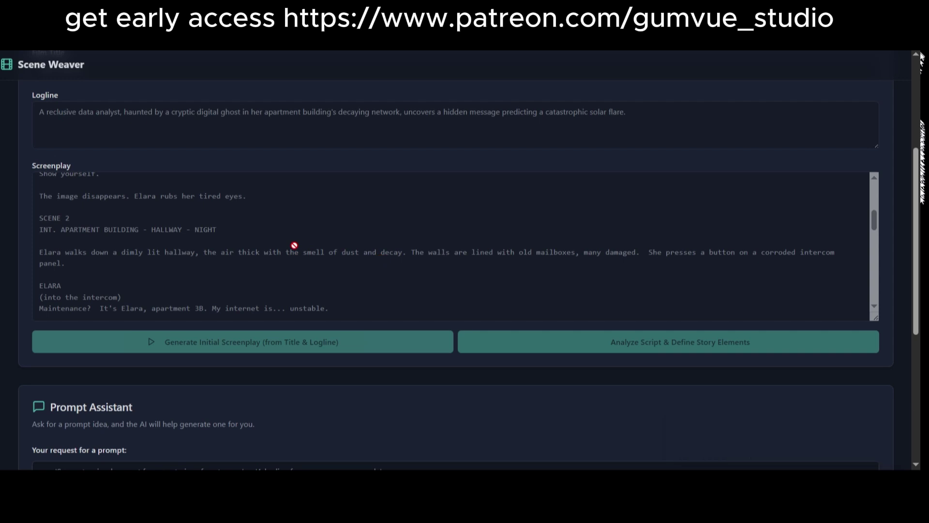
{"action": "scroll", "coordinate": [294, 245], "scroll_direction": "down", "scroll_amount": 2}
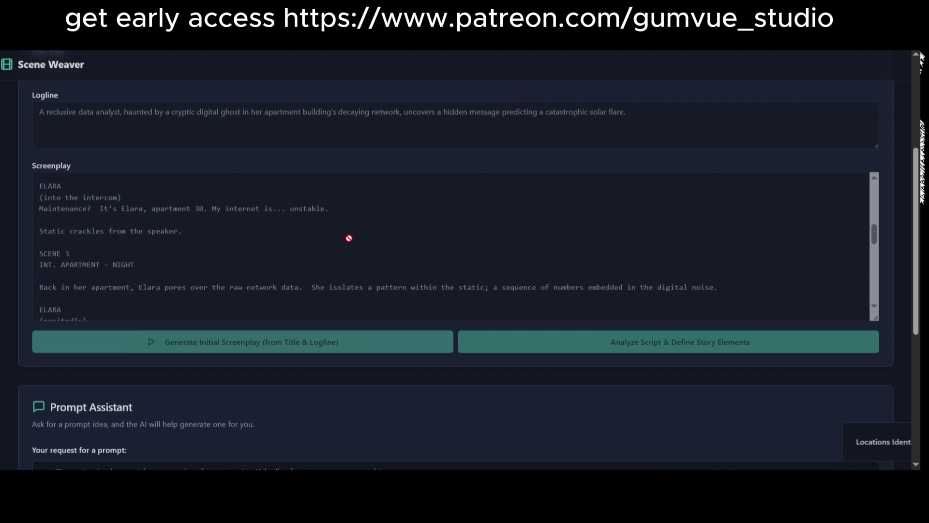
{"action": "scroll", "coordinate": [349, 238], "scroll_direction": "down", "scroll_amount": 5}
{"action": "scroll", "coordinate": [449, 368], "scroll_direction": "up", "scroll_amount": 2}
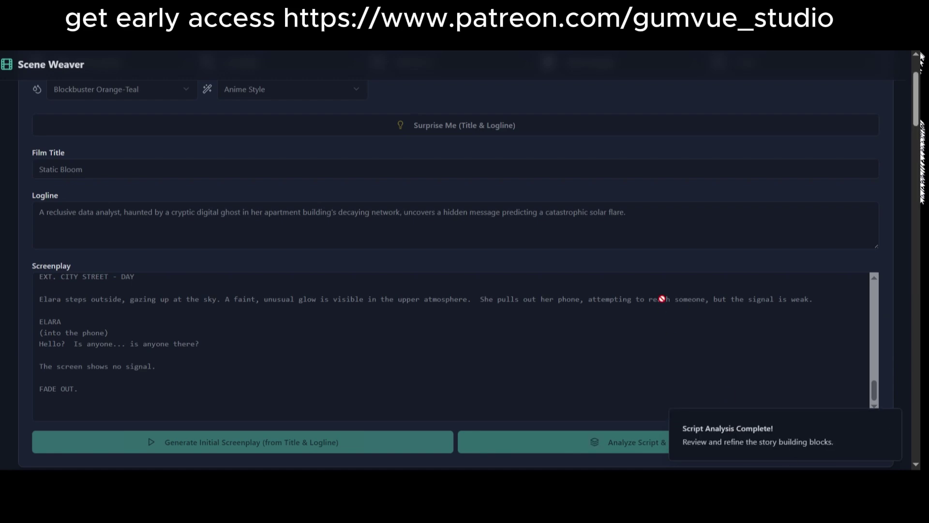
Review the synopsis and screenplay in the story building blocks and add another character under Character Details
{"action": "scroll", "coordinate": [662, 299], "scroll_direction": "down", "scroll_amount": 8}
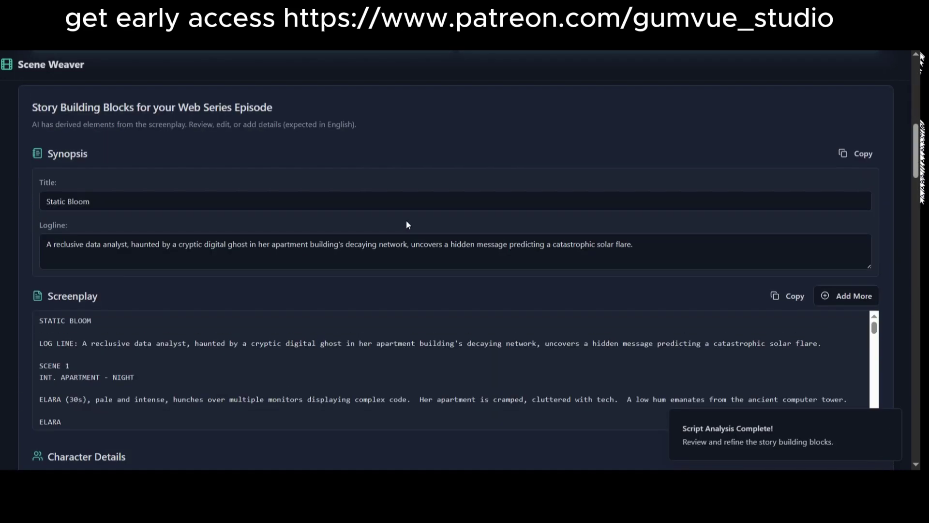
{"action": "scroll", "coordinate": [406, 221], "scroll_direction": "up", "scroll_amount": 2}
{"action": "left_click_drag", "start_coordinate": [917, 130], "coordinate": [918, 149]}
{"action": "scroll", "coordinate": [136, 319], "scroll_direction": "down", "scroll_amount": 2}
{"action": "scroll", "coordinate": [203, 383], "scroll_direction": "down", "scroll_amount": 2}
{"action": "scroll", "coordinate": [310, 348], "scroll_direction": "down", "scroll_amount": 2}
{"action": "scroll", "coordinate": [349, 338], "scroll_direction": "down", "scroll_amount": 4}
{"action": "scroll", "coordinate": [394, 307], "scroll_direction": "up", "scroll_amount": 4}
{"action": "left_click", "coordinate": [238, 311]}
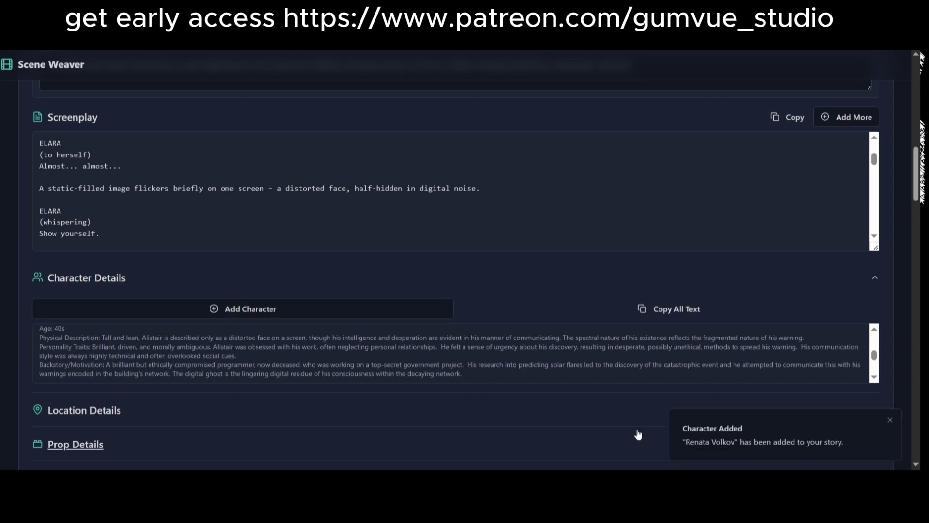
Read through the character details, then expand Location Details and read the location descriptions
{"action": "left_click_drag", "start_coordinate": [876, 359], "coordinate": [875, 371]}
{"action": "scroll", "coordinate": [342, 411], "scroll_direction": "down", "scroll_amount": 3}
{"action": "scroll", "coordinate": [243, 315], "scroll_direction": "up", "scroll_amount": 3}
{"action": "left_click", "coordinate": [246, 410]}
{"action": "scroll", "coordinate": [871, 278], "scroll_direction": "down", "scroll_amount": 4}
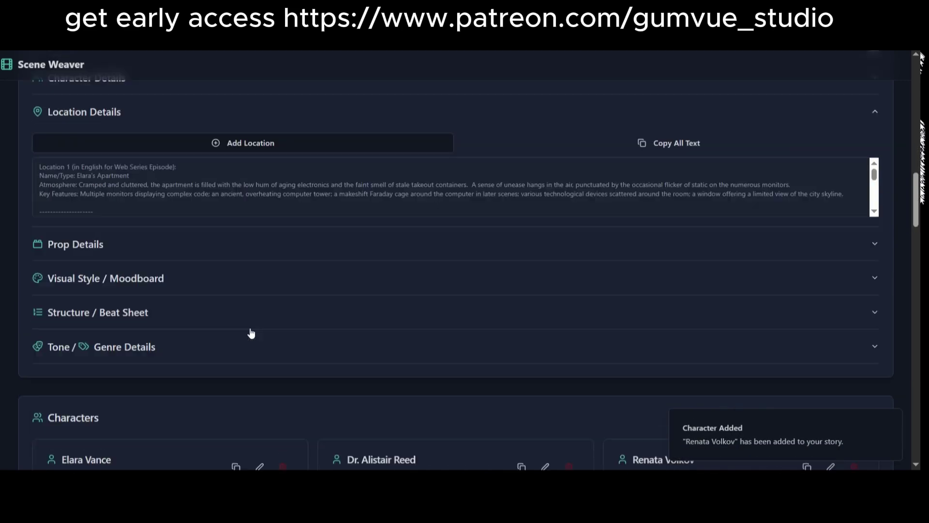
{"action": "left_click", "coordinate": [875, 252]}
{"action": "left_click", "coordinate": [290, 113]}
{"action": "scroll", "coordinate": [448, 199], "scroll_direction": "down", "scroll_amount": 3}
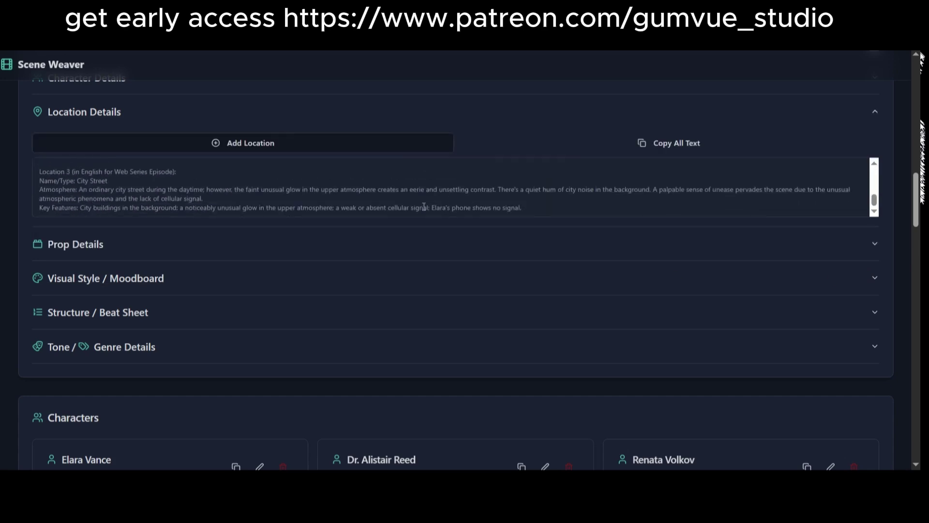
Collapse Location Details, look through the other story building block sections, and read the character cards down to their image prompts
{"action": "left_click", "coordinate": [131, 116]}
{"action": "left_click", "coordinate": [290, 181]}
{"action": "scroll", "coordinate": [271, 256], "scroll_direction": "down", "scroll_amount": 2}
{"action": "left_click", "coordinate": [299, 188]}
{"action": "left_click", "coordinate": [299, 214]}
{"action": "scroll", "coordinate": [290, 300], "scroll_direction": "down", "scroll_amount": 9}
{"action": "scroll", "coordinate": [230, 230], "scroll_direction": "up", "scroll_amount": 5}
{"action": "left_click", "coordinate": [224, 146]}
{"action": "left_click", "coordinate": [219, 268]}
{"action": "scroll", "coordinate": [308, 286], "scroll_direction": "down", "scroll_amount": 6}
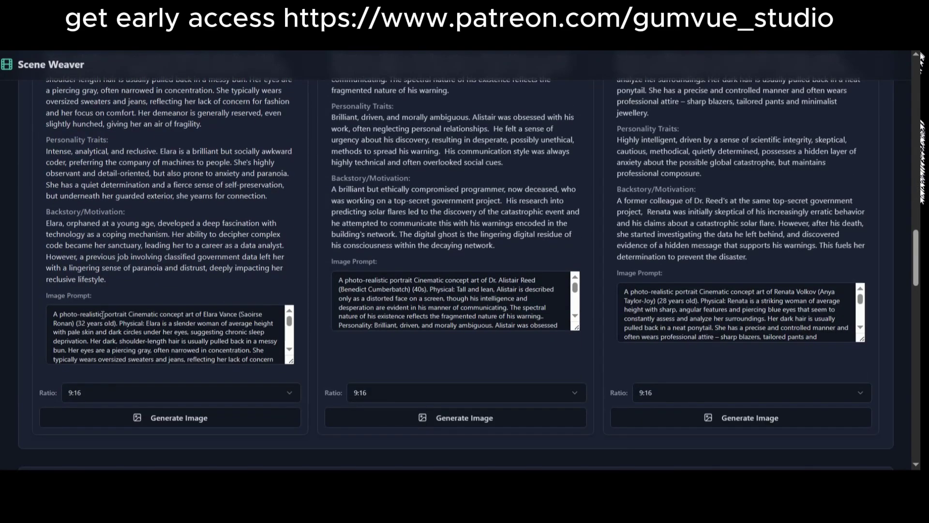
Replace "photo-realistic" with "anime style" in the first character's image prompt and generate the portrait
{"action": "left_click_drag", "start_coordinate": [103, 314], "coordinate": [67, 317]}
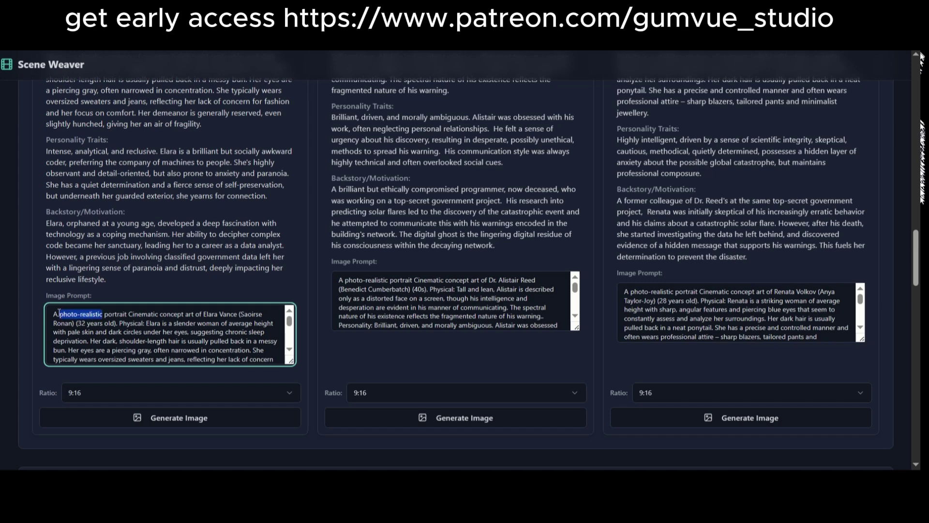
{"action": "type", "text": "an) (32 years"}
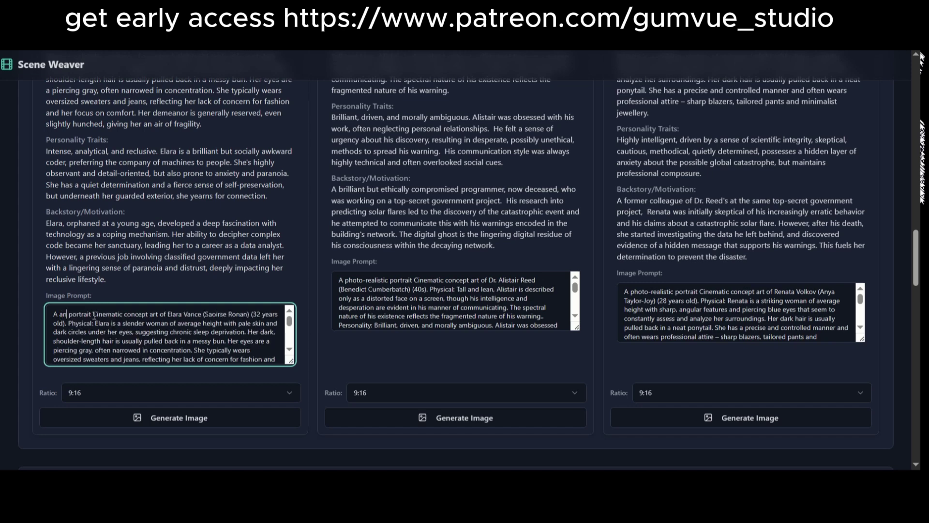
{"action": "type", "text": "ime style"}
{"action": "left_click", "coordinate": [174, 417]}
{"action": "scroll", "coordinate": [222, 295], "scroll_direction": "down", "scroll_amount": 2}
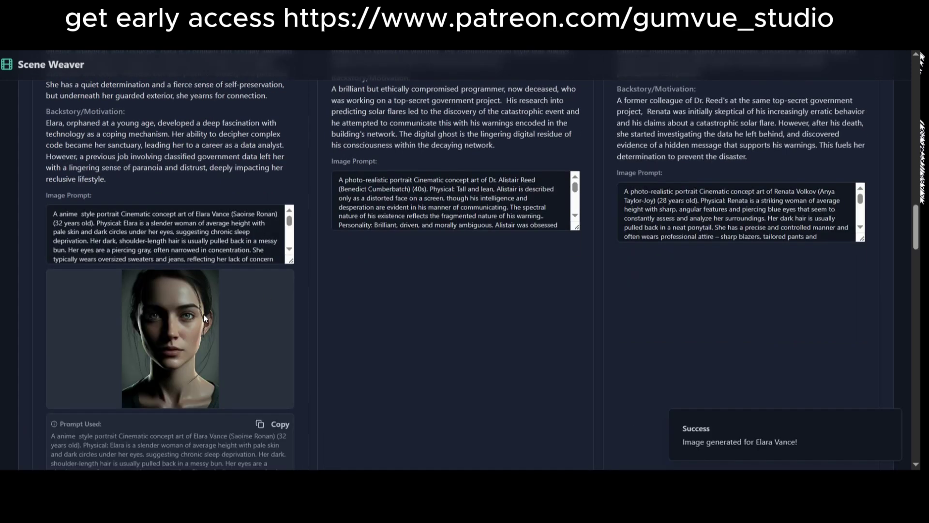
Examine the first character's generated portrait and the full prompt used for it
{"action": "scroll", "coordinate": [204, 315], "scroll_direction": "down", "scroll_amount": 2}
{"action": "scroll", "coordinate": [179, 221], "scroll_direction": "up", "scroll_amount": 2}
{"action": "left_click", "coordinate": [274, 160]}
{"action": "scroll", "coordinate": [274, 145], "scroll_direction": "down", "scroll_amount": 5}
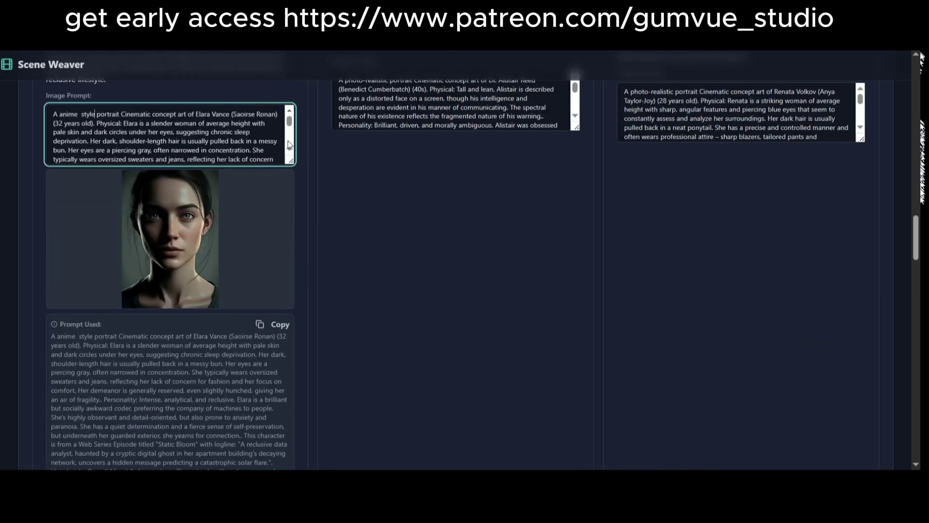
{"action": "left_click_drag", "start_coordinate": [291, 161], "coordinate": [303, 340]}
Break the screenplay down into scene titles
{"action": "scroll", "coordinate": [162, 216], "scroll_direction": "down", "scroll_amount": 15}
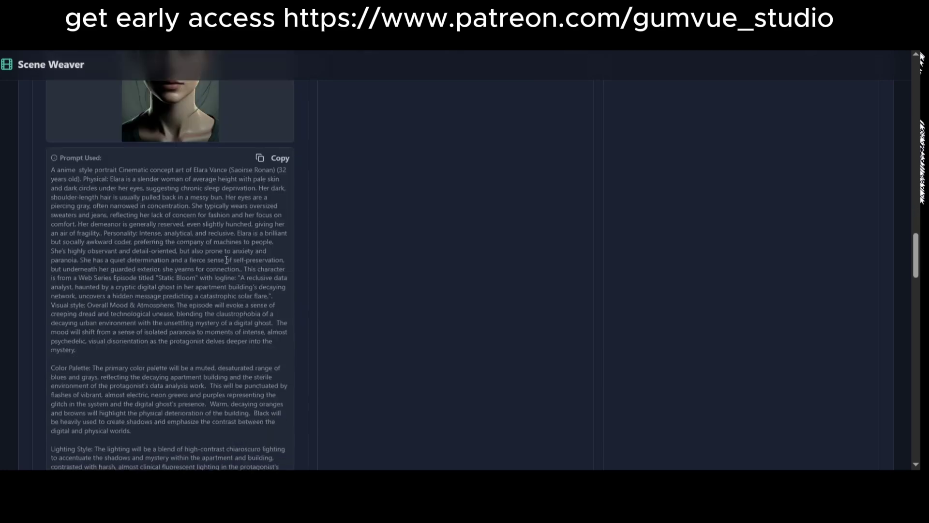
{"action": "scroll", "coordinate": [459, 208], "scroll_direction": "down", "scroll_amount": 12}
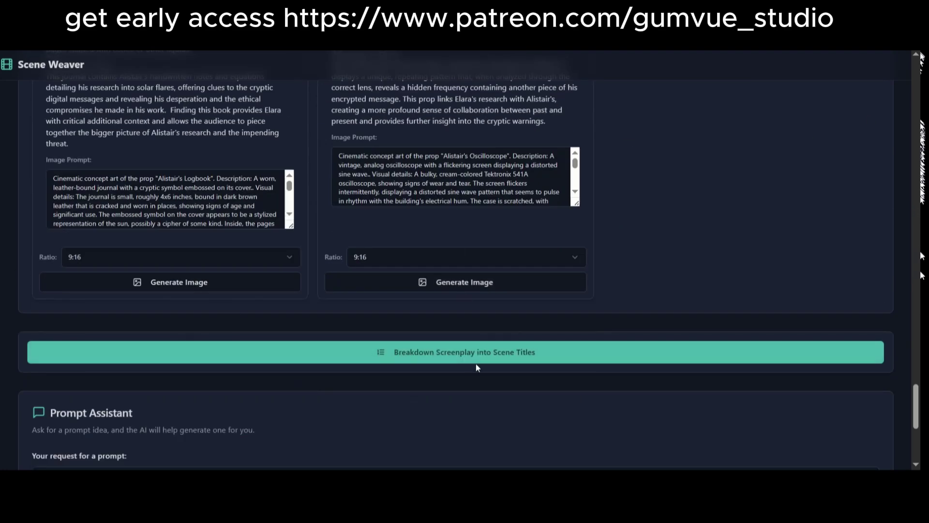
{"action": "left_click", "coordinate": [477, 361]}
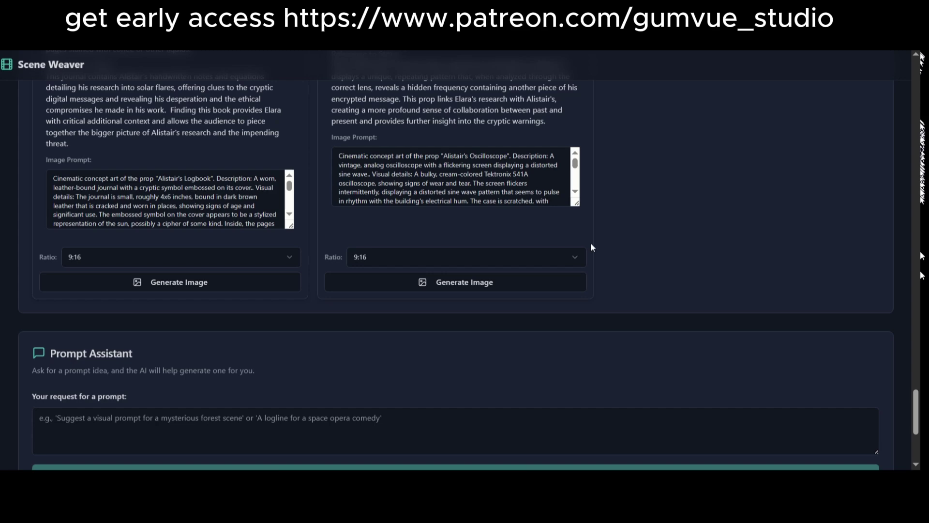
{"action": "scroll", "coordinate": [542, 287], "scroll_direction": "down", "scroll_amount": 4}
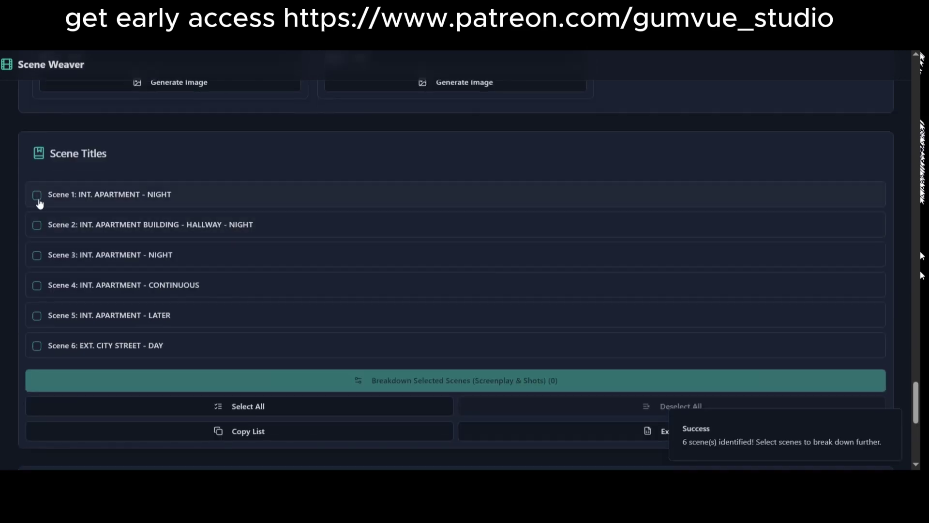
Select only Scene 1 and Scene 2 in the scene titles list
{"action": "left_click", "coordinate": [37, 195]}
{"action": "left_click", "coordinate": [239, 406]}
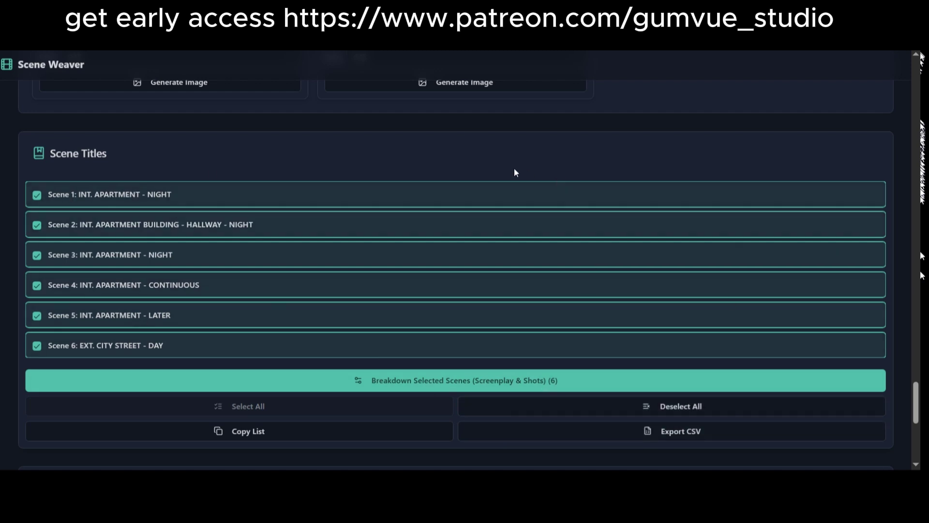
{"action": "left_click", "coordinate": [37, 345]}
{"action": "left_click", "coordinate": [37, 315]}
{"action": "left_click", "coordinate": [38, 285]}
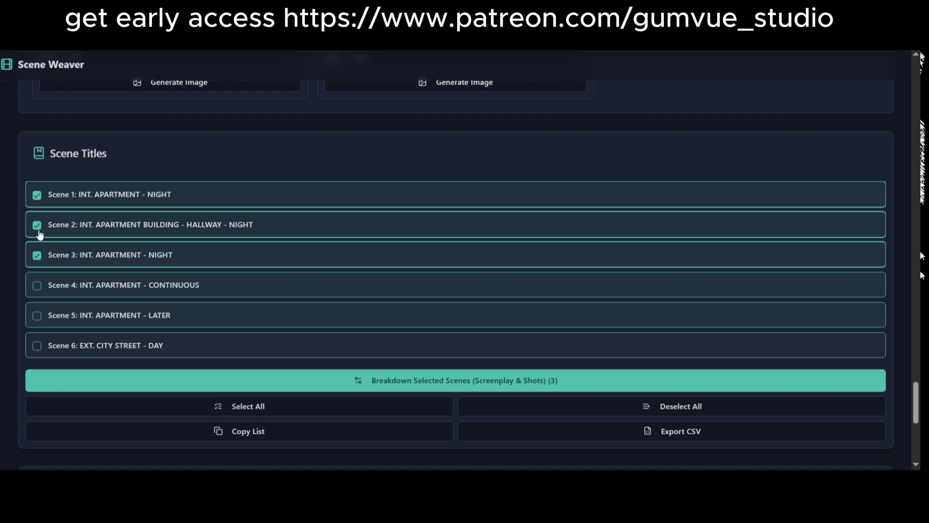
{"action": "left_click", "coordinate": [39, 253]}
{"action": "left_click", "coordinate": [37, 226]}
{"action": "left_click", "coordinate": [36, 229]}
Break down the selected scenes into screenplay and shots
{"action": "scroll", "coordinate": [416, 297], "scroll_direction": "down", "scroll_amount": 2}
{"action": "left_click", "coordinate": [439, 287]}
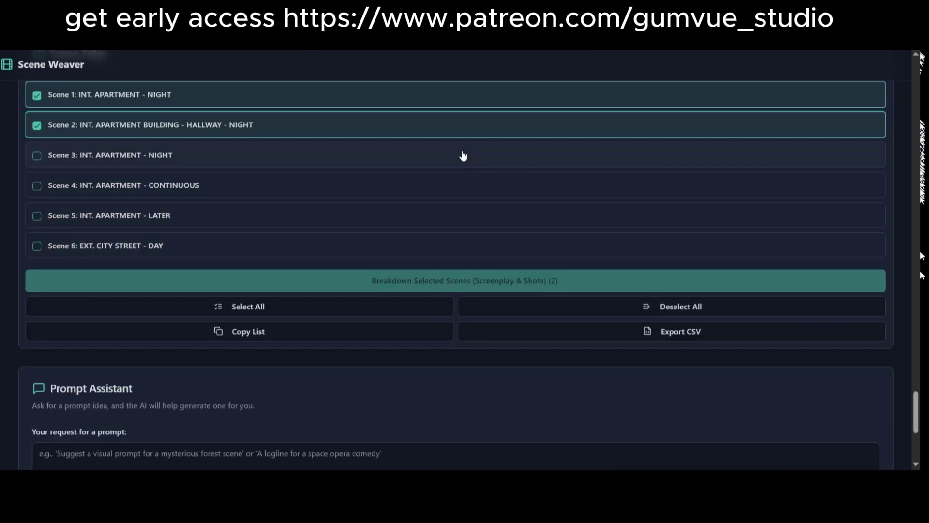
{"action": "scroll", "coordinate": [461, 154], "scroll_direction": "down", "scroll_amount": 5}
{"action": "scroll", "coordinate": [463, 156], "scroll_direction": "up", "scroll_amount": 4}
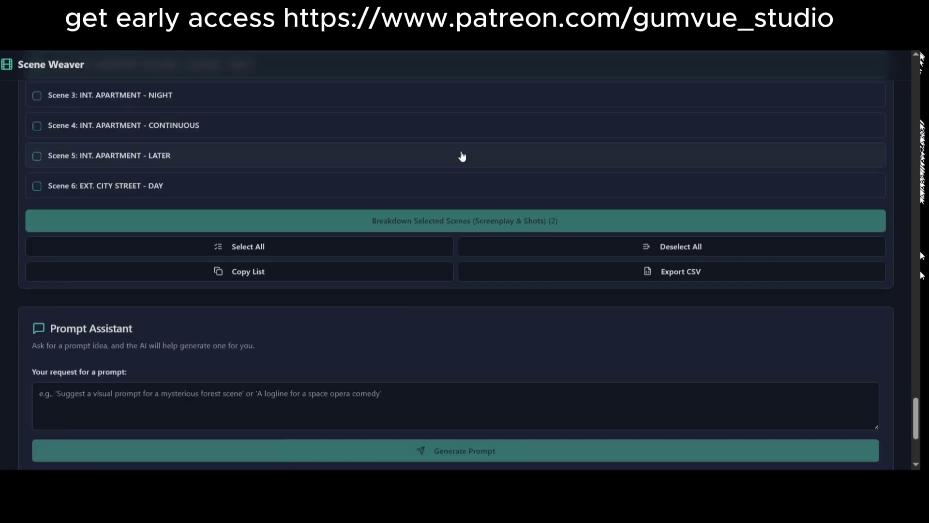
{"action": "scroll", "coordinate": [462, 156], "scroll_direction": "down", "scroll_amount": 2}
{"action": "scroll", "coordinate": [461, 156], "scroll_direction": "up", "scroll_amount": 2}
{"action": "scroll", "coordinate": [504, 292], "scroll_direction": "up", "scroll_amount": 2}
{"action": "scroll", "coordinate": [501, 295], "scroll_direction": "down", "scroll_amount": 2}
{"action": "scroll", "coordinate": [500, 300], "scroll_direction": "up", "scroll_amount": 2}
{"action": "scroll", "coordinate": [500, 299], "scroll_direction": "down", "scroll_amount": 6}
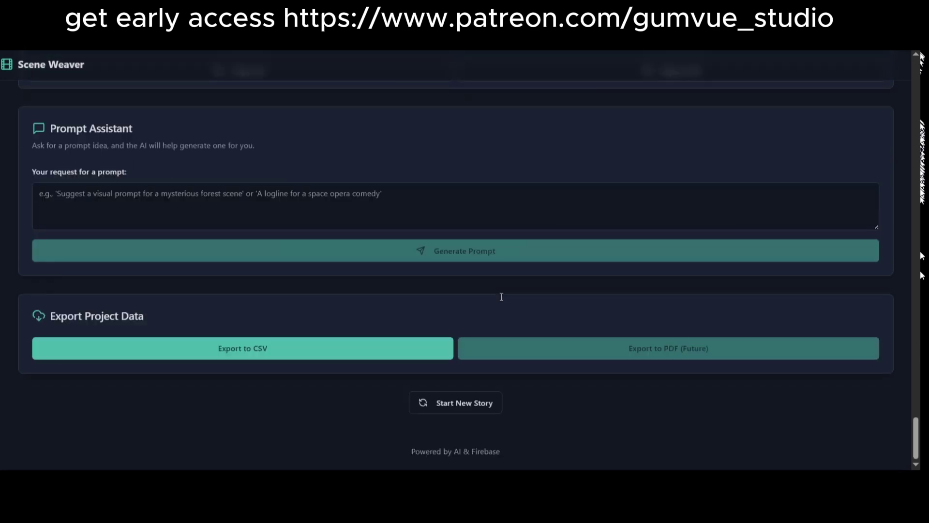
{"action": "scroll", "coordinate": [500, 298], "scroll_direction": "up", "scroll_amount": 4}
{"action": "scroll", "coordinate": [479, 329], "scroll_direction": "down", "scroll_amount": 4}
Review the detailed shot prompts in the scene breakdowns, beginning with Scene 1, INT. APARTMENT - NIGHT
{"action": "left_click_drag", "start_coordinate": [41, 184], "coordinate": [226, 185]}
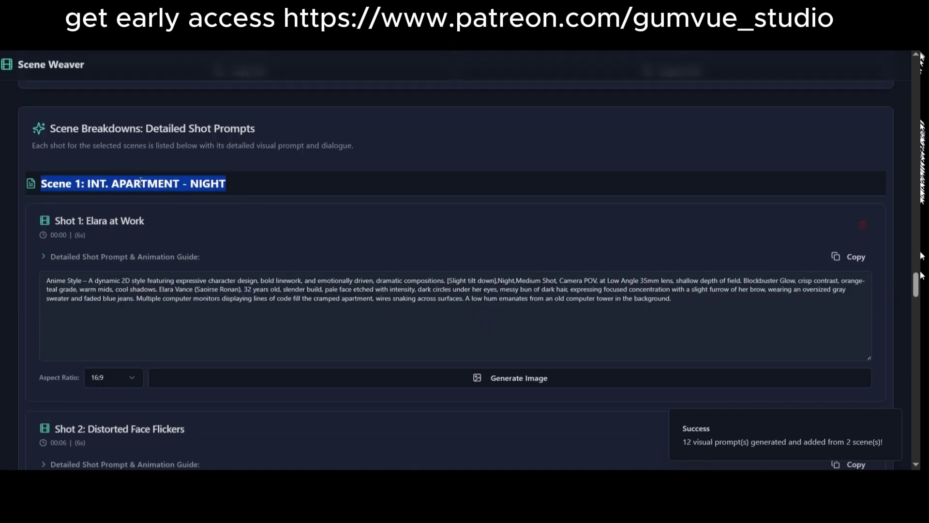
{"action": "scroll", "coordinate": [130, 139], "scroll_direction": "down", "scroll_amount": 10}
{"action": "triple_click", "coordinate": [129, 139]}
{"action": "scroll", "coordinate": [228, 255], "scroll_direction": "down", "scroll_amount": 17}
{"action": "scroll", "coordinate": [280, 209], "scroll_direction": "up", "scroll_amount": 20}
{"action": "scroll", "coordinate": [249, 211], "scroll_direction": "up", "scroll_amount": 7}
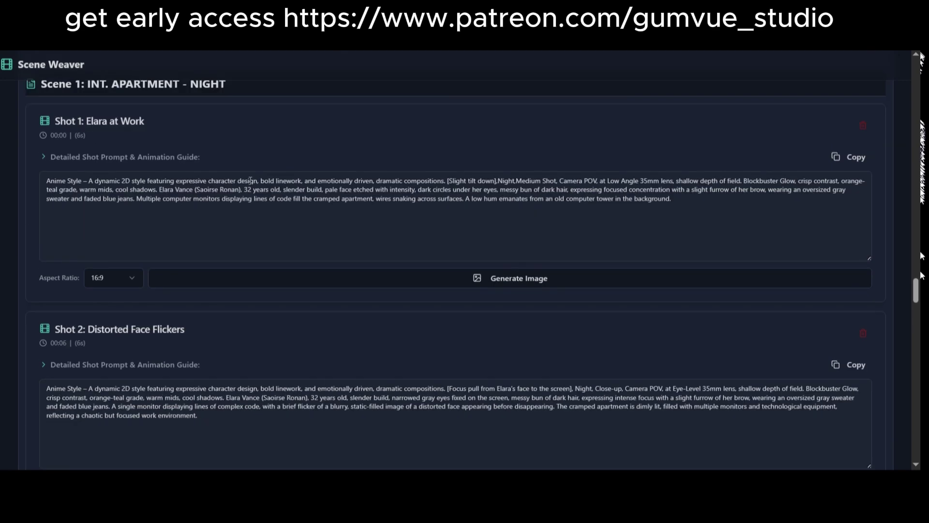
Generate 16:9 images for Shots 1, 2 and 3 of Scene 1 from their detailed prompts
{"action": "left_click", "coordinate": [425, 278]}
{"action": "scroll", "coordinate": [450, 276], "scroll_direction": "down", "scroll_amount": 8}
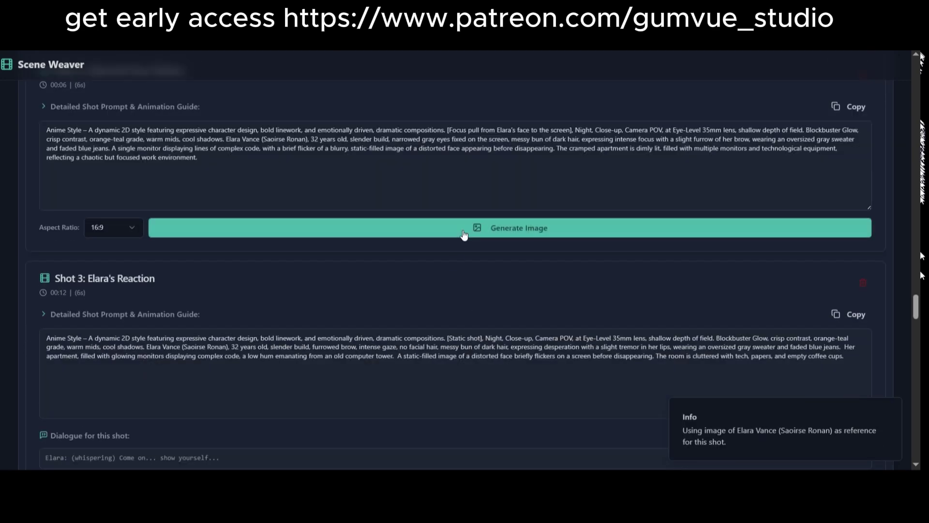
{"action": "left_click", "coordinate": [466, 327]}
{"action": "scroll", "coordinate": [462, 230], "scroll_direction": "up", "scroll_amount": 10}
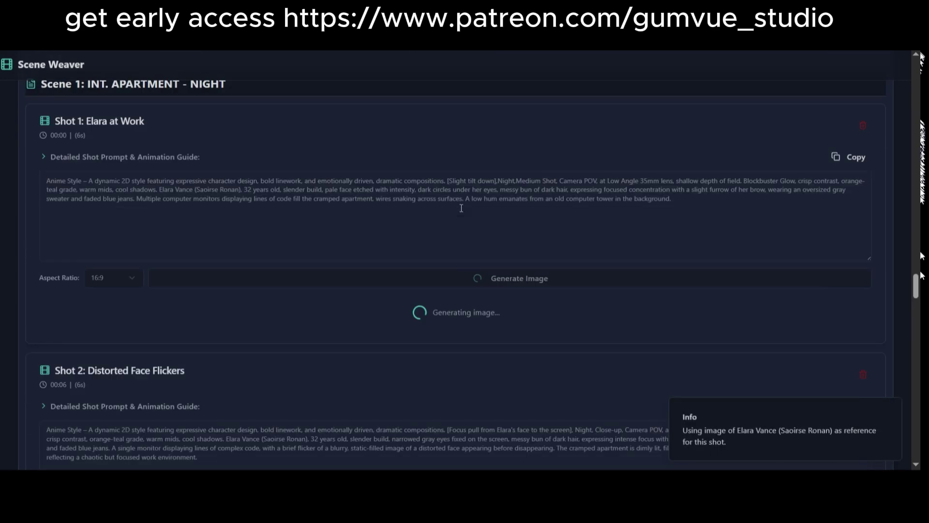
{"action": "scroll", "coordinate": [513, 215], "scroll_direction": "down", "scroll_amount": 4}
{"action": "scroll", "coordinate": [480, 198], "scroll_direction": "up", "scroll_amount": 2}
{"action": "scroll", "coordinate": [480, 198], "scroll_direction": "down", "scroll_amount": 10}
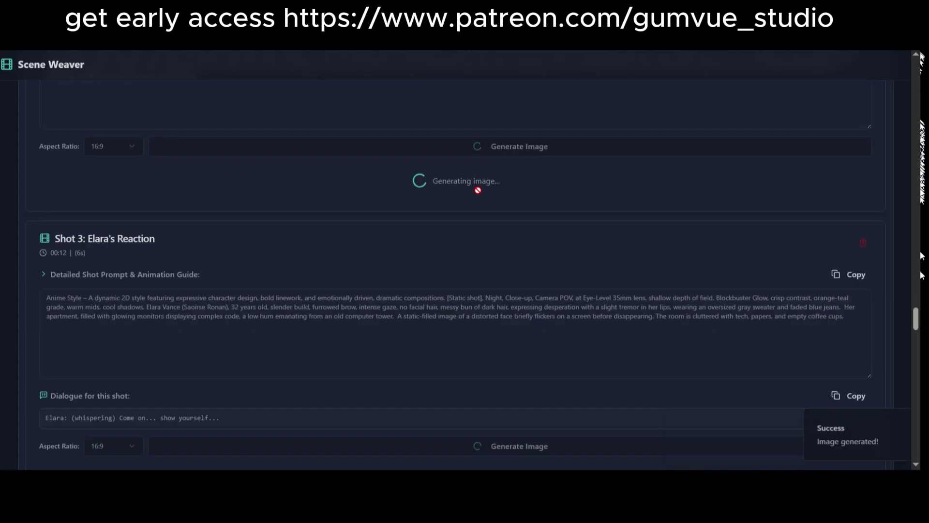
{"action": "scroll", "coordinate": [467, 211], "scroll_direction": "down", "scroll_amount": 8}
Examine the generated images for the first three shots of Scene 1
{"action": "scroll", "coordinate": [472, 209], "scroll_direction": "up", "scroll_amount": 12}
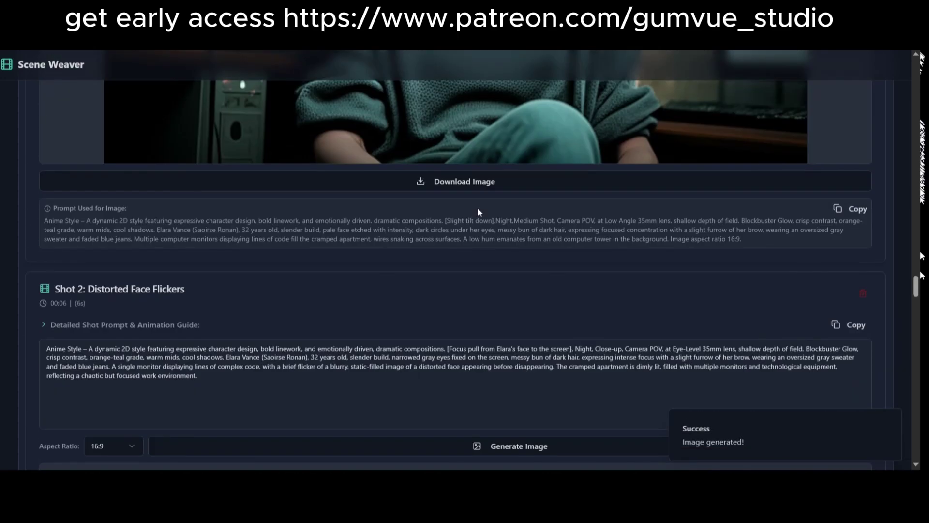
{"action": "scroll", "coordinate": [479, 209], "scroll_direction": "down", "scroll_amount": 5}
{"action": "scroll", "coordinate": [478, 208], "scroll_direction": "down", "scroll_amount": 15}
{"action": "scroll", "coordinate": [347, 211], "scroll_direction": "up", "scroll_amount": 7}
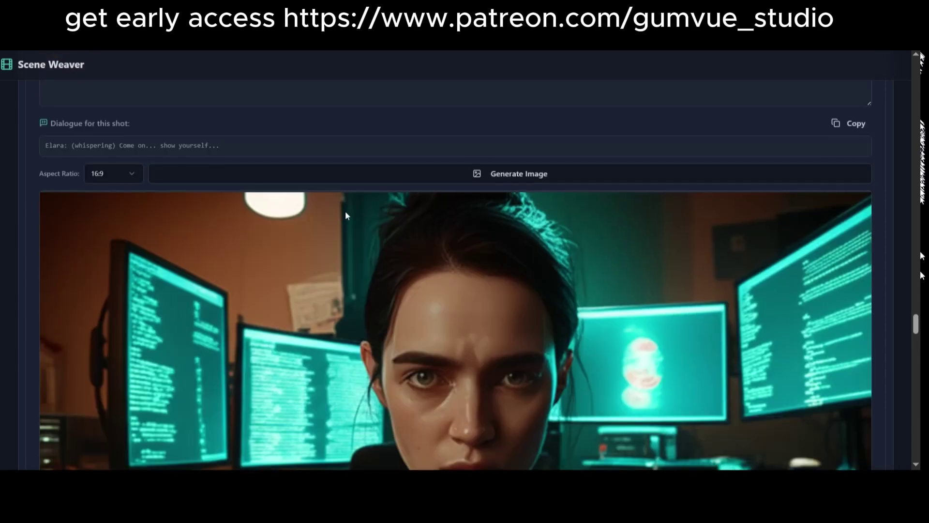
{"action": "scroll", "coordinate": [333, 334], "scroll_direction": "down", "scroll_amount": 16}
{"action": "scroll", "coordinate": [426, 256], "scroll_direction": "up", "scroll_amount": 2}
Generate 16:9 images for Shots 4 and 5 of Scene 1
{"action": "left_click", "coordinate": [473, 450]}
{"action": "scroll", "coordinate": [435, 298], "scroll_direction": "down", "scroll_amount": 4}
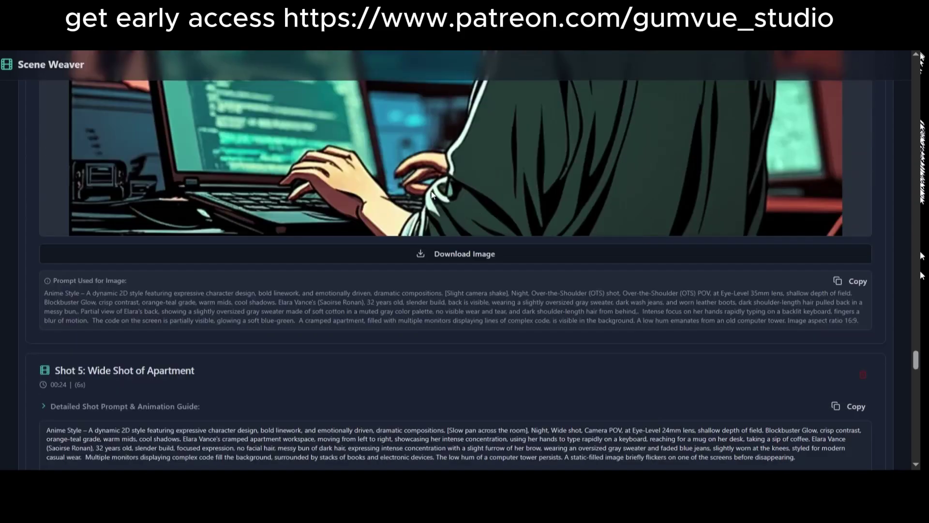
{"action": "scroll", "coordinate": [432, 196], "scroll_direction": "down", "scroll_amount": 4}
{"action": "left_click", "coordinate": [468, 327]}
{"action": "scroll", "coordinate": [428, 187], "scroll_direction": "up", "scroll_amount": 15}
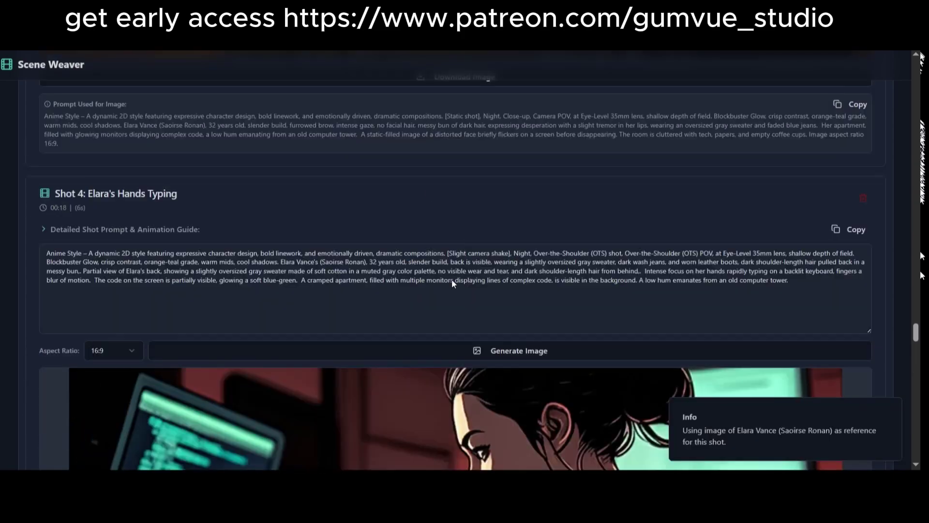
Remove the wording about dynamic 2D style, character design, linework and dramatic compositions from Scene 1's Shot 5 prompt and regenerate its image
{"action": "scroll", "coordinate": [417, 213], "scroll_direction": "down", "scroll_amount": 19}
{"action": "scroll", "coordinate": [448, 211], "scroll_direction": "down", "scroll_amount": 4}
{"action": "scroll", "coordinate": [448, 211], "scroll_direction": "up", "scroll_amount": 8}
{"action": "left_click_drag", "start_coordinate": [455, 263], "coordinate": [88, 231]}
{"action": "left_click_drag", "start_coordinate": [88, 231], "coordinate": [444, 231]}
{"action": "key", "text": "BackSpace"}
{"action": "left_click", "coordinate": [429, 327]}
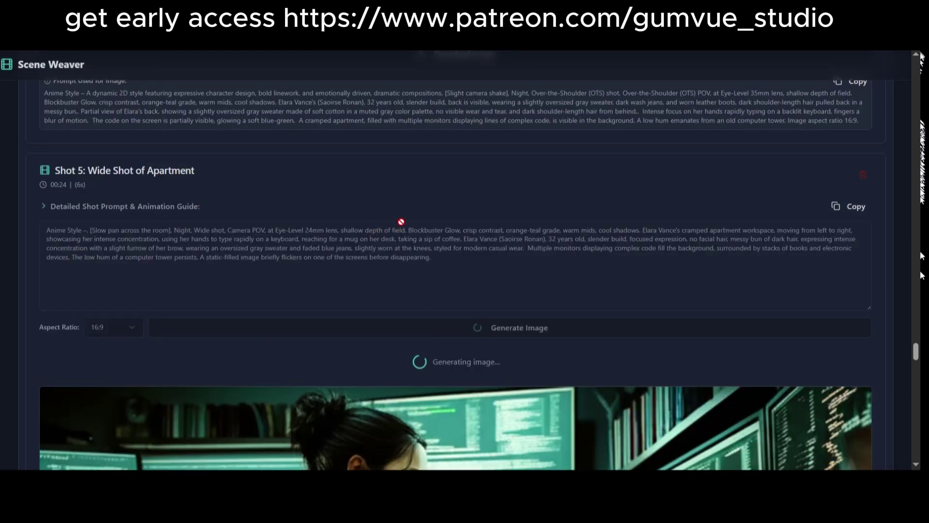
{"action": "scroll", "coordinate": [402, 222], "scroll_direction": "down", "scroll_amount": 10}
{"action": "scroll", "coordinate": [454, 260], "scroll_direction": "up", "scroll_amount": 15}
Generate the 16:9 image for Shot 6, Hallway Detail, in Scene 2
{"action": "left_click_drag", "start_coordinate": [918, 333], "coordinate": [918, 444]}
{"action": "left_click", "coordinate": [445, 400]}
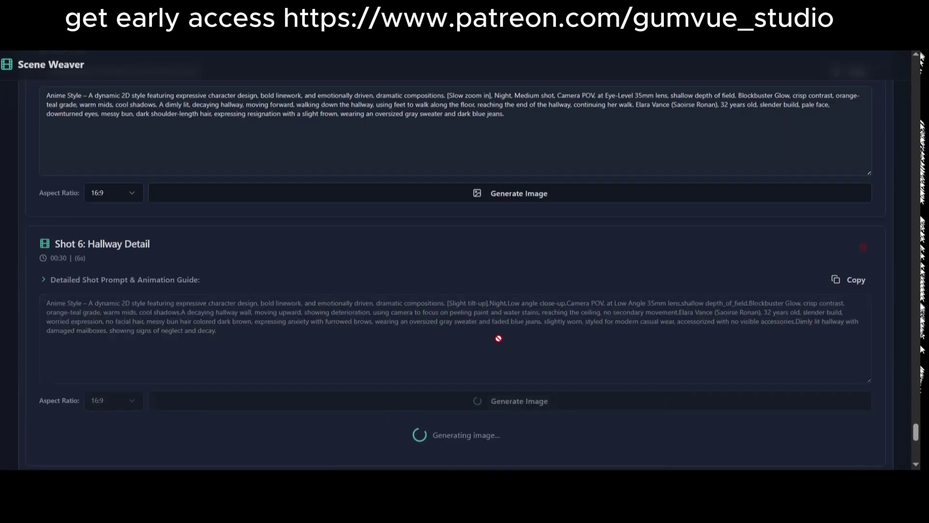
{"action": "scroll", "coordinate": [498, 338], "scroll_direction": "up", "scroll_amount": 10}
{"action": "scroll", "coordinate": [456, 248], "scroll_direction": "down", "scroll_amount": 9}
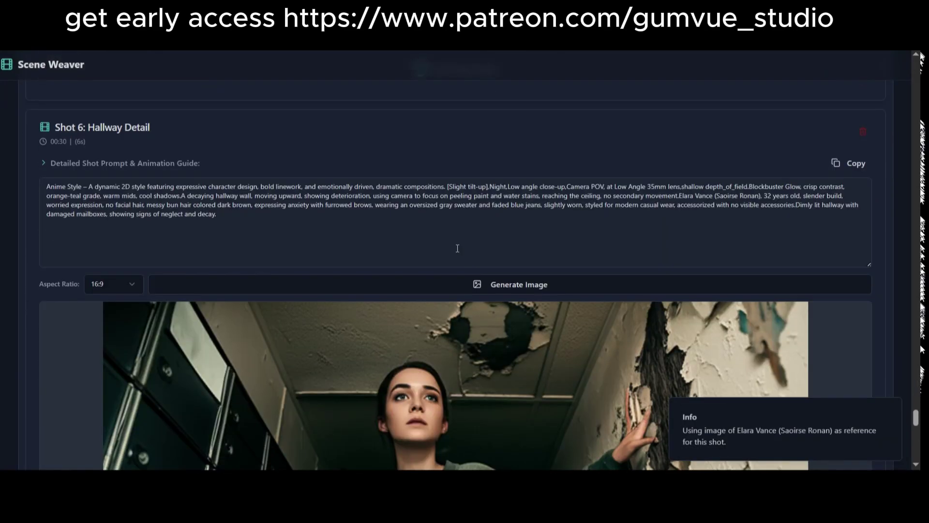
Regenerate the 16:9 image for Shot 5 of Scene 2, where the character continues walking down the hallway
{"action": "scroll", "coordinate": [457, 248], "scroll_direction": "up", "scroll_amount": 12}
{"action": "scroll", "coordinate": [463, 280], "scroll_direction": "down", "scroll_amount": 3}
{"action": "scroll", "coordinate": [462, 280], "scroll_direction": "up", "scroll_amount": 5}
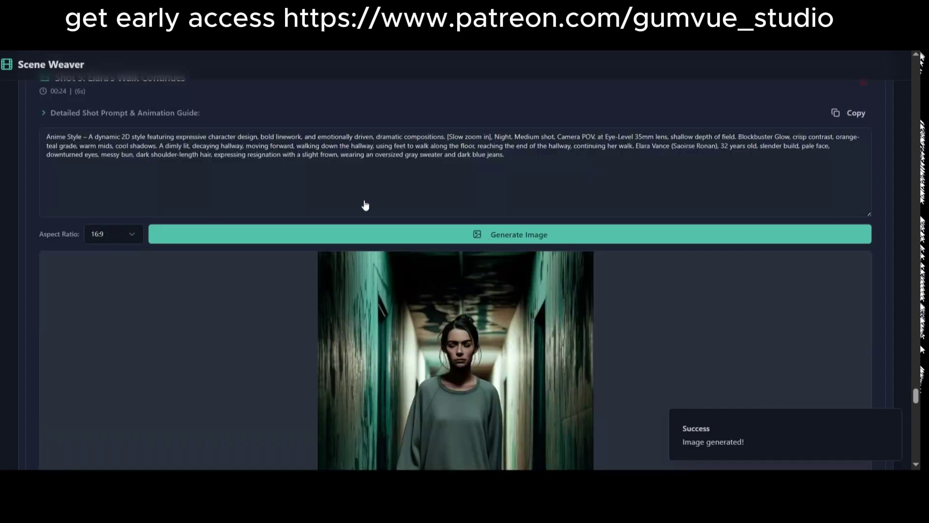
{"action": "left_click", "coordinate": [442, 237]}
{"action": "scroll", "coordinate": [442, 261], "scroll_direction": "up", "scroll_amount": 15}
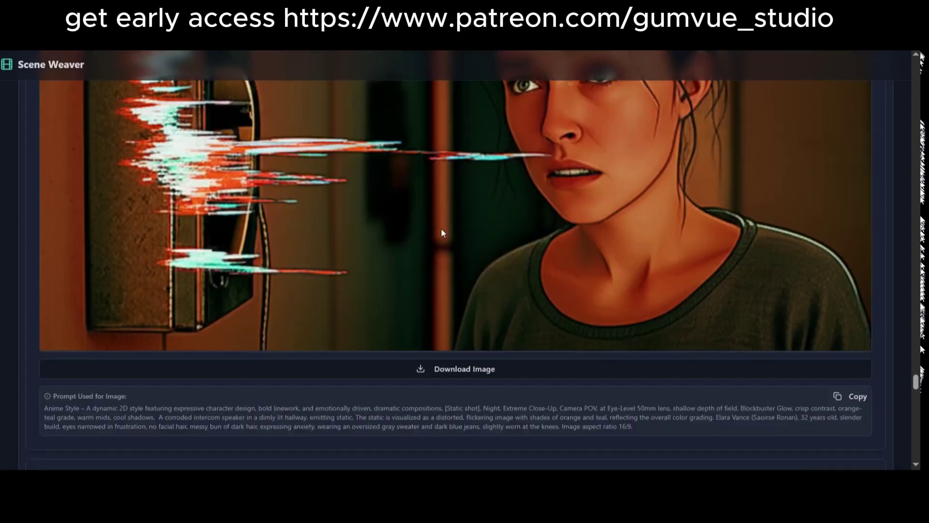
Regenerate the first character's portrait at a 9:16 ratio
{"action": "scroll", "coordinate": [267, 209], "scroll_direction": "up", "scroll_amount": 15}
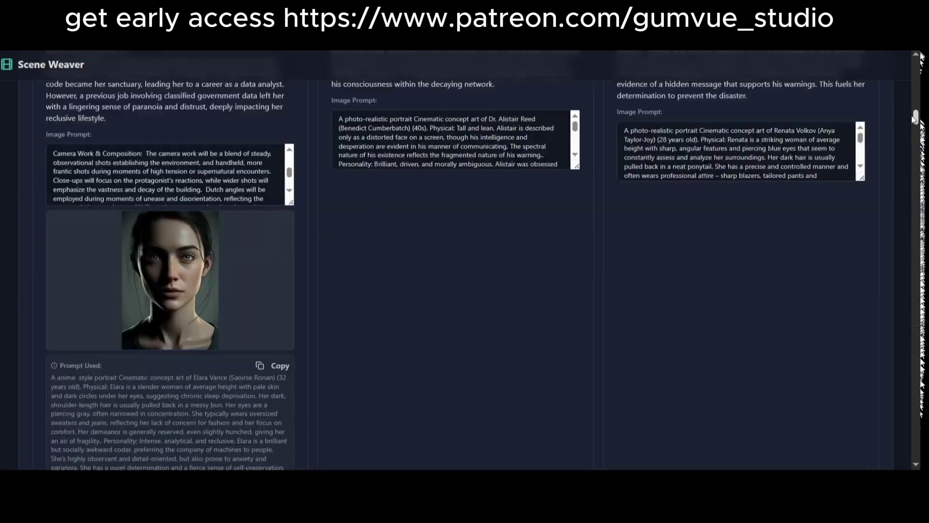
{"action": "left_click", "coordinate": [194, 275]}
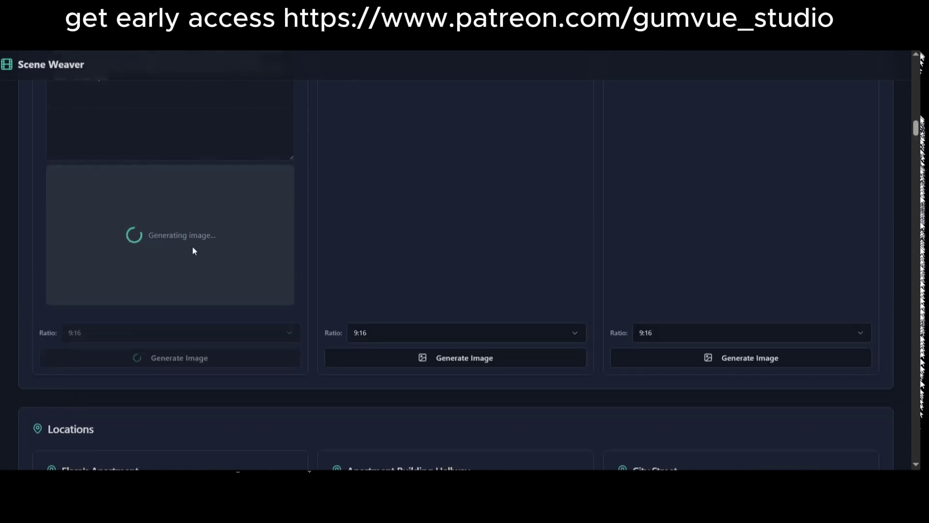
{"action": "scroll", "coordinate": [167, 254], "scroll_direction": "up", "scroll_amount": 2}
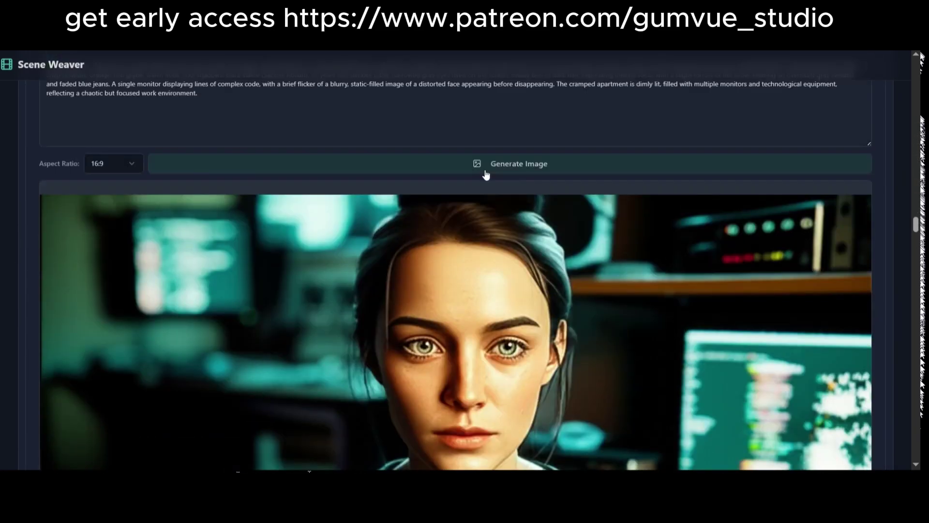
Regenerate the 16:9 image for Shot 2, Distorted Face Flickers, in Scene 1
{"action": "left_click", "coordinate": [477, 167]}
{"action": "scroll", "coordinate": [451, 274], "scroll_direction": "down", "scroll_amount": 3}
{"action": "scroll", "coordinate": [394, 262], "scroll_direction": "up", "scroll_amount": 15}
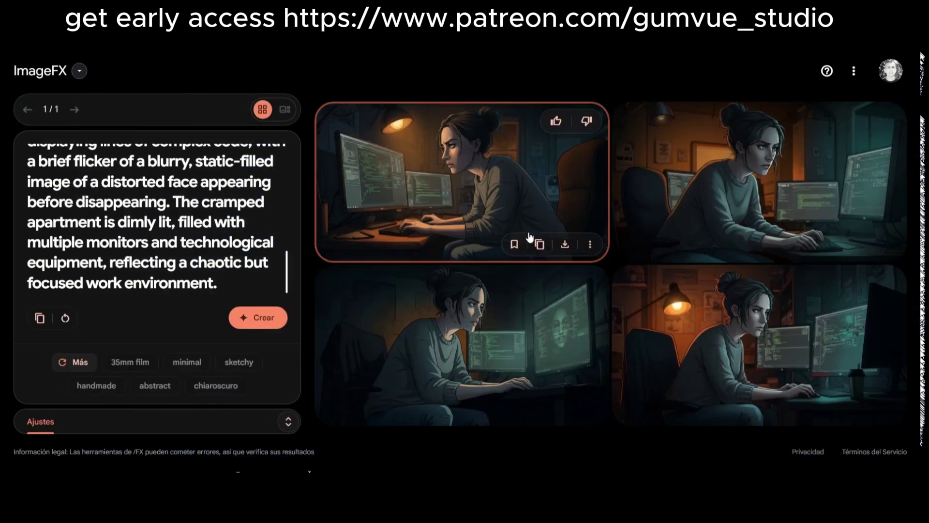
Switch to ImageFX and view its generated versions of the shot enlarged, one after another
{"action": "left_click", "coordinate": [674, 248]}
{"action": "left_click", "coordinate": [680, 353]}
{"action": "left_click", "coordinate": [725, 356]}
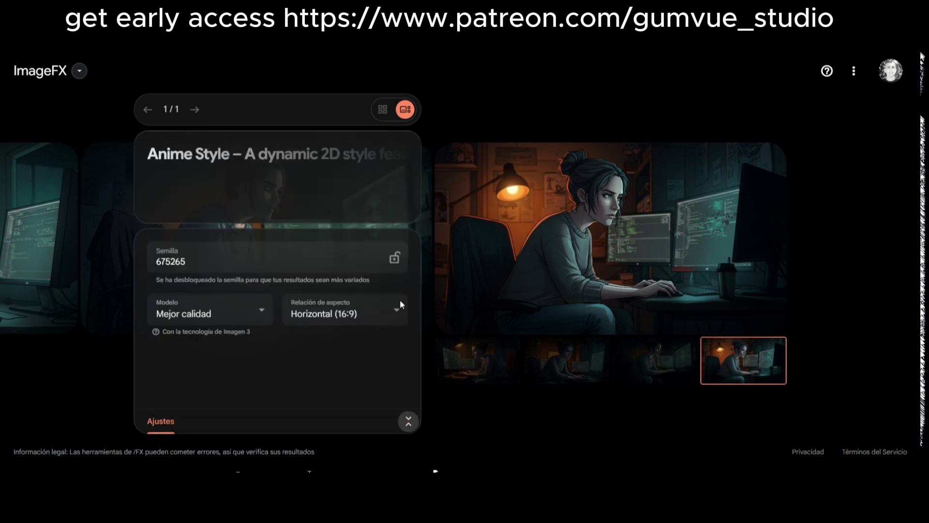
Replace the ImageFX prompt with the copied shot prompt ending in "Image aspect ratio 16:9", create the images and view the results
{"action": "left_click", "coordinate": [311, 162]}
{"action": "key", "text": "ctrl+a"}
{"action": "key", "text": "ctrl+v"}
{"action": "left_click", "coordinate": [378, 317]}
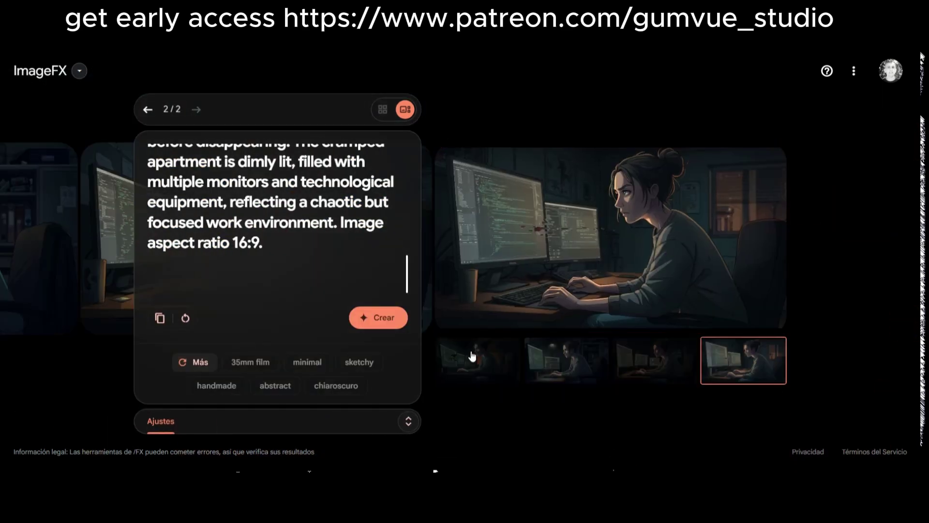
{"action": "left_click", "coordinate": [654, 366]}
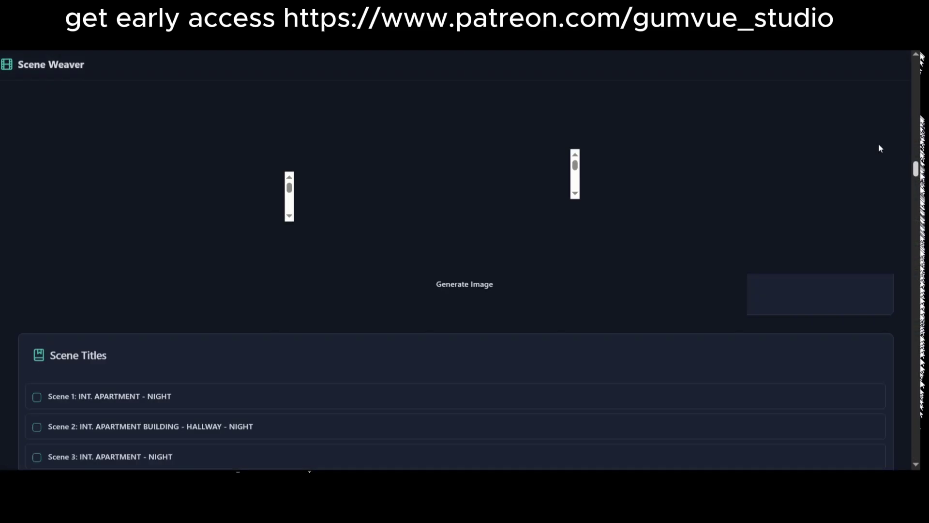
Return to Scene Weaver, select Scene 3 and Scene 4, and break them down into screenplay and shots
{"action": "scroll", "coordinate": [879, 146], "scroll_direction": "down", "scroll_amount": 8}
{"action": "scroll", "coordinate": [879, 181], "scroll_direction": "up", "scroll_amount": 4}
{"action": "left_click", "coordinate": [42, 257]}
{"action": "left_click", "coordinate": [145, 287]}
{"action": "left_click", "coordinate": [271, 381]}
{"action": "scroll", "coordinate": [395, 238], "scroll_direction": "down", "scroll_amount": 2}
{"action": "scroll", "coordinate": [420, 353], "scroll_direction": "up", "scroll_amount": 5}
{"action": "scroll", "coordinate": [420, 353], "scroll_direction": "down", "scroll_amount": 11}
{"action": "scroll", "coordinate": [431, 310], "scroll_direction": "up", "scroll_amount": 4}
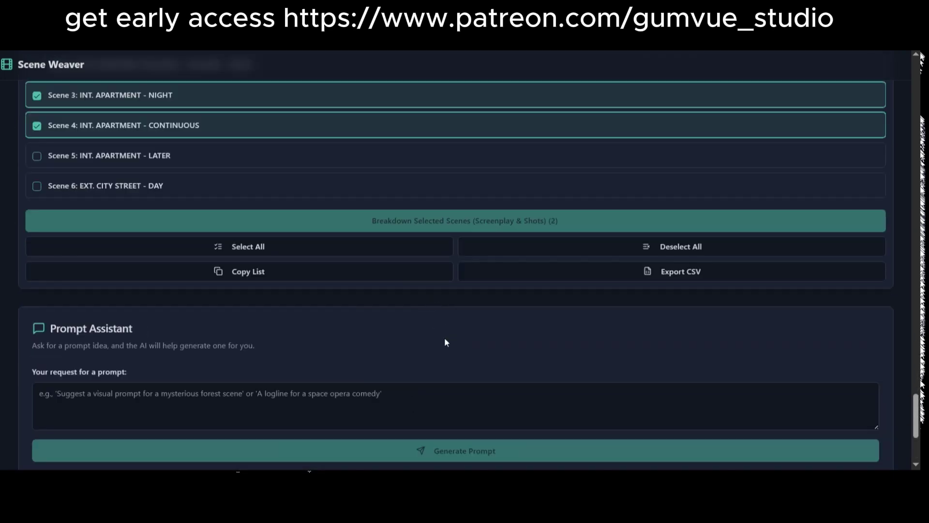
{"action": "scroll", "coordinate": [445, 338], "scroll_direction": "up", "scroll_amount": 2}
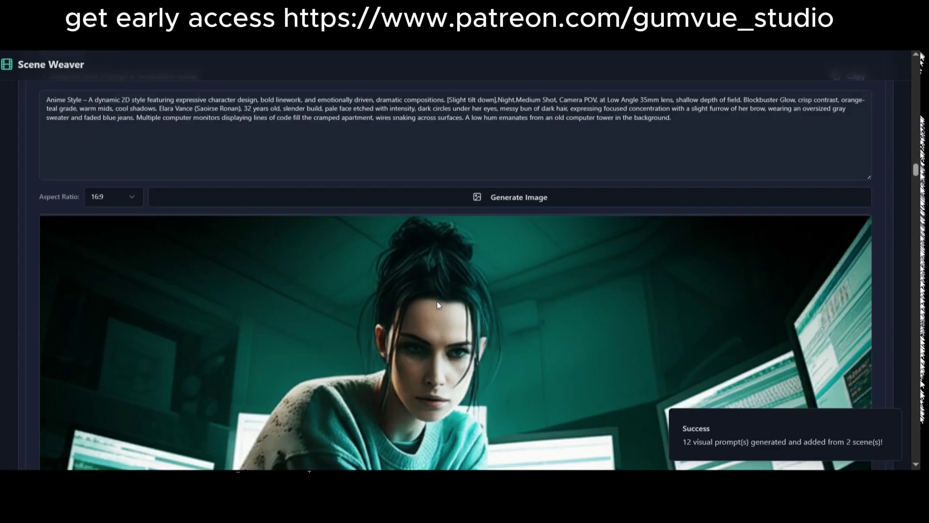
Generate the 16:9 image for Shot 1 of Scene 4, INT. APARTMENT - CONTINUOUS
{"action": "scroll", "coordinate": [436, 261], "scroll_direction": "down", "scroll_amount": 5}
{"action": "scroll", "coordinate": [272, 156], "scroll_direction": "up", "scroll_amount": 10}
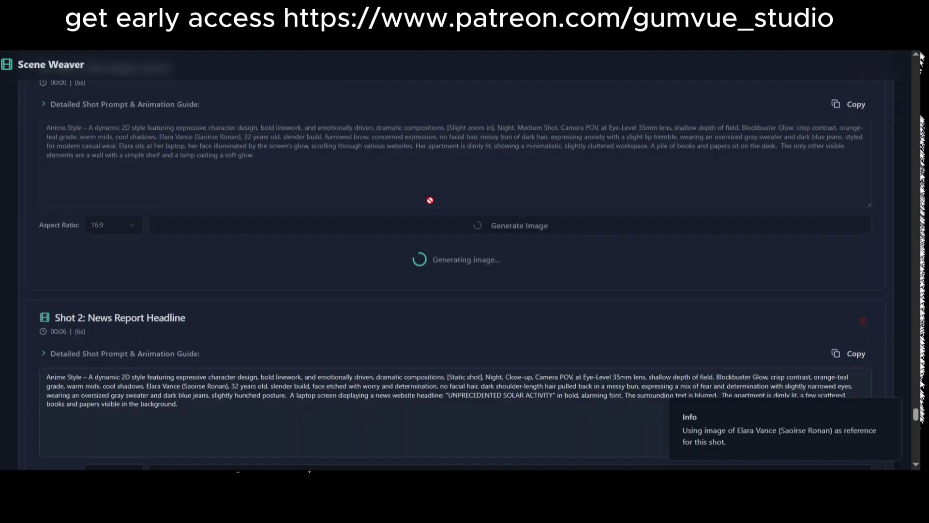
{"action": "scroll", "coordinate": [507, 199], "scroll_direction": "down", "scroll_amount": 4}
{"action": "scroll", "coordinate": [506, 199], "scroll_direction": "up", "scroll_amount": 14}
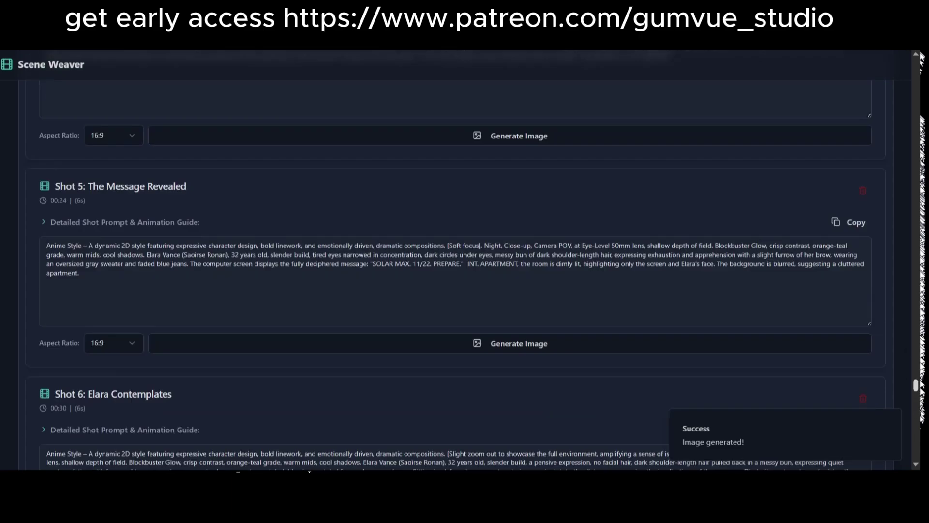
{"action": "scroll", "coordinate": [506, 191], "scroll_direction": "down", "scroll_amount": 15}
{"action": "scroll", "coordinate": [619, 221], "scroll_direction": "up", "scroll_amount": 6}
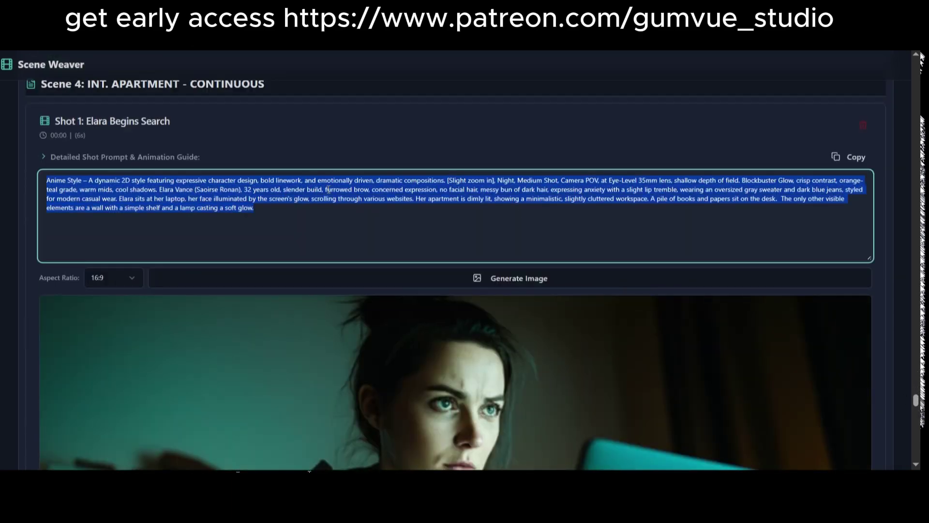
Generate the image for Shot 2, News Report Headline, in Scene 4 and regenerate it once at 16:9
{"action": "scroll", "coordinate": [281, 200], "scroll_direction": "down", "scroll_amount": 10}
{"action": "left_click", "coordinate": [397, 355]}
{"action": "scroll", "coordinate": [392, 282], "scroll_direction": "down", "scroll_amount": 8}
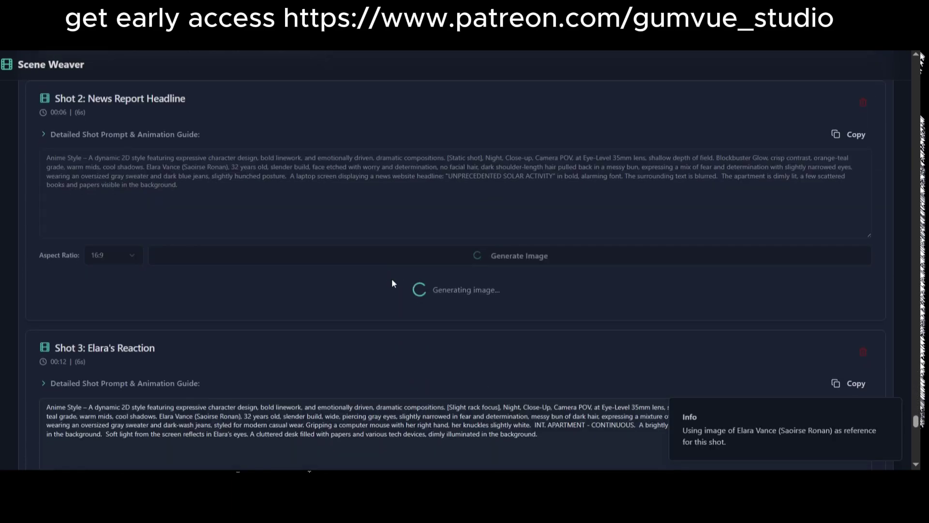
{"action": "scroll", "coordinate": [389, 268], "scroll_direction": "up", "scroll_amount": 2}
{"action": "scroll", "coordinate": [526, 259], "scroll_direction": "down", "scroll_amount": 10}
{"action": "scroll", "coordinate": [457, 210], "scroll_direction": "up", "scroll_amount": 12}
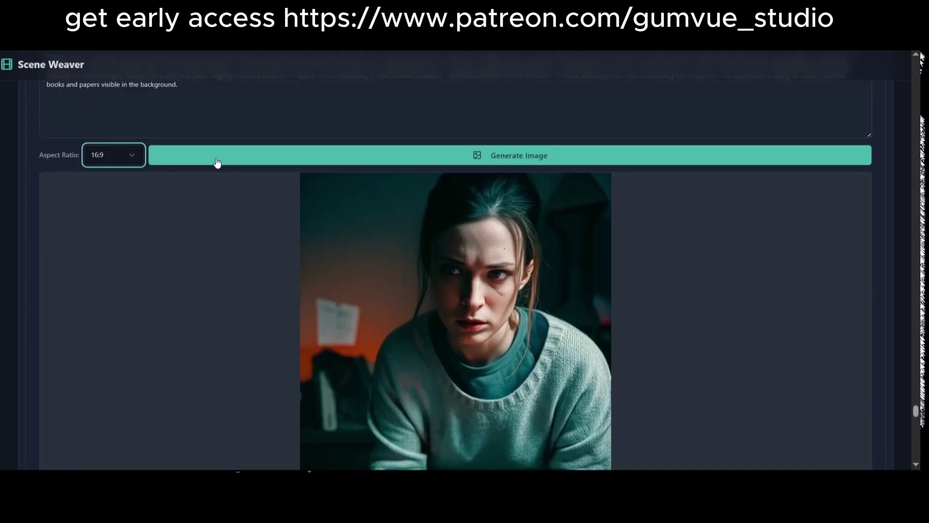
{"action": "left_click", "coordinate": [217, 156]}
{"action": "scroll", "coordinate": [306, 231], "scroll_direction": "down", "scroll_amount": 3}
{"action": "scroll", "coordinate": [318, 227], "scroll_direction": "up", "scroll_amount": 2}
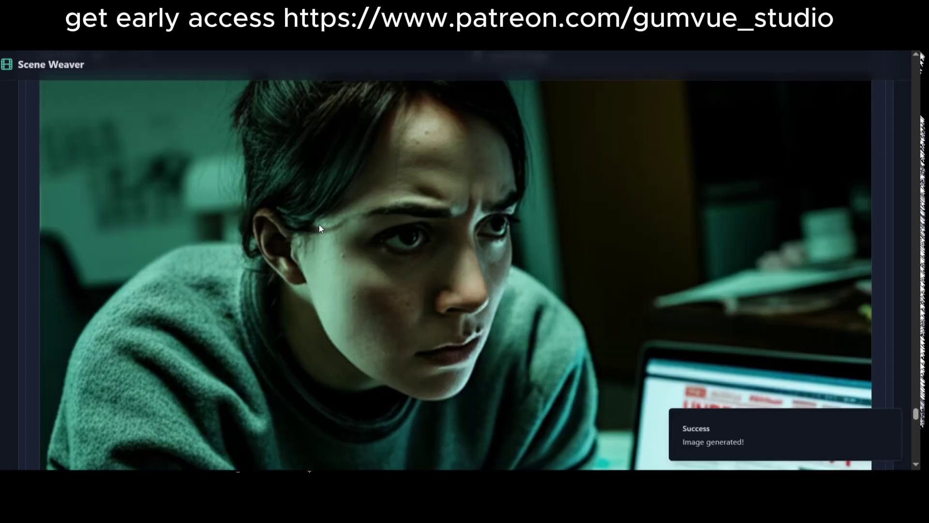
Generate 16:9 images for Shots 4 and 5 of Scene 4
{"action": "scroll", "coordinate": [319, 229], "scroll_direction": "down", "scroll_amount": 10}
{"action": "scroll", "coordinate": [360, 211], "scroll_direction": "up", "scroll_amount": 2}
{"action": "scroll", "coordinate": [328, 242], "scroll_direction": "down", "scroll_amount": 2}
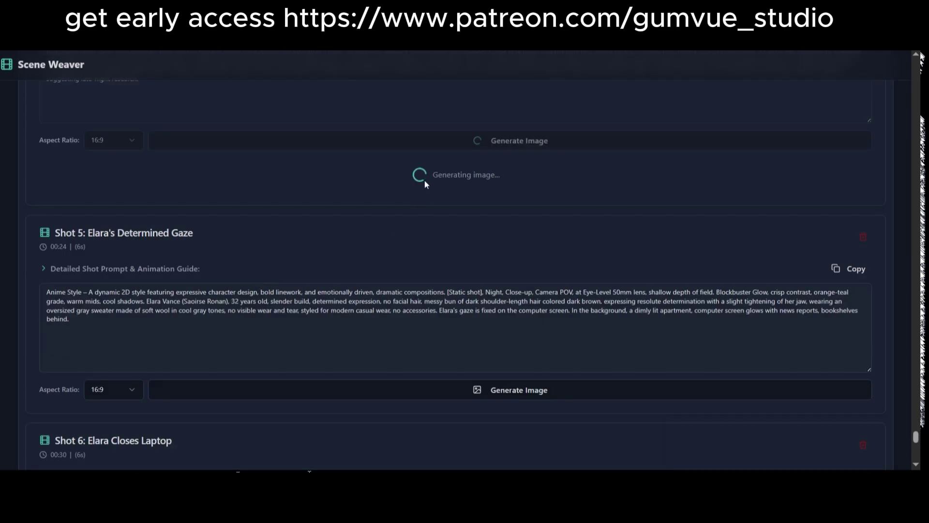
{"action": "scroll", "coordinate": [276, 205], "scroll_direction": "down", "scroll_amount": 8}
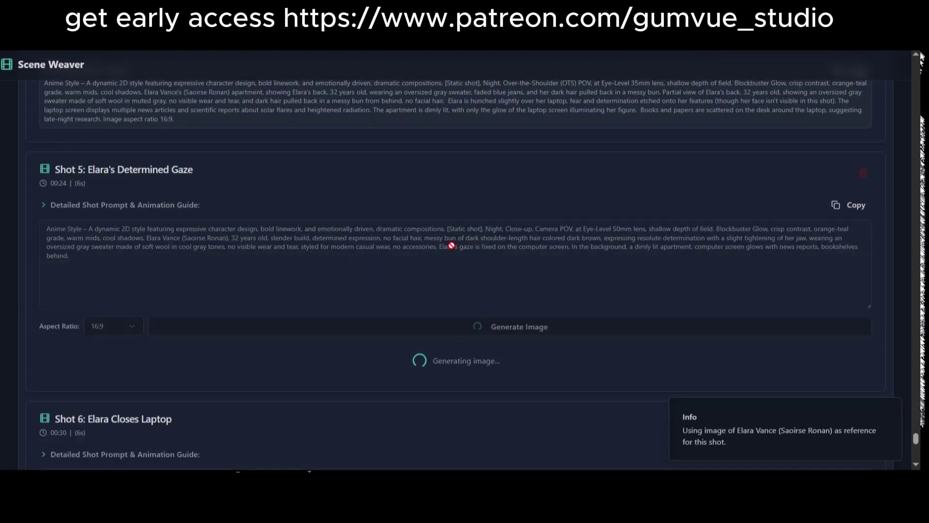
{"action": "scroll", "coordinate": [460, 246], "scroll_direction": "down", "scroll_amount": 5}
Review the whole project, from the generated shots back to the synopsis, screenplay, detail sections and character list
{"action": "scroll", "coordinate": [484, 234], "scroll_direction": "up", "scroll_amount": 16}
{"action": "scroll", "coordinate": [507, 222], "scroll_direction": "down", "scroll_amount": 20}
{"action": "scroll", "coordinate": [506, 222], "scroll_direction": "up", "scroll_amount": 20}
{"action": "scroll", "coordinate": [130, 203], "scroll_direction": "up", "scroll_amount": 20}
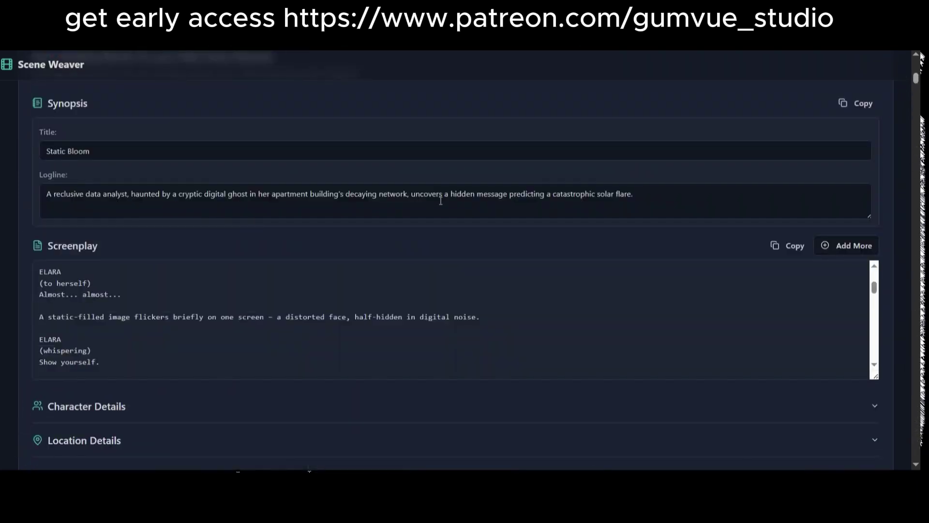
{"action": "scroll", "coordinate": [910, 121], "scroll_direction": "down", "scroll_amount": 10}
{"action": "scroll", "coordinate": [907, 106], "scroll_direction": "up", "scroll_amount": 15}
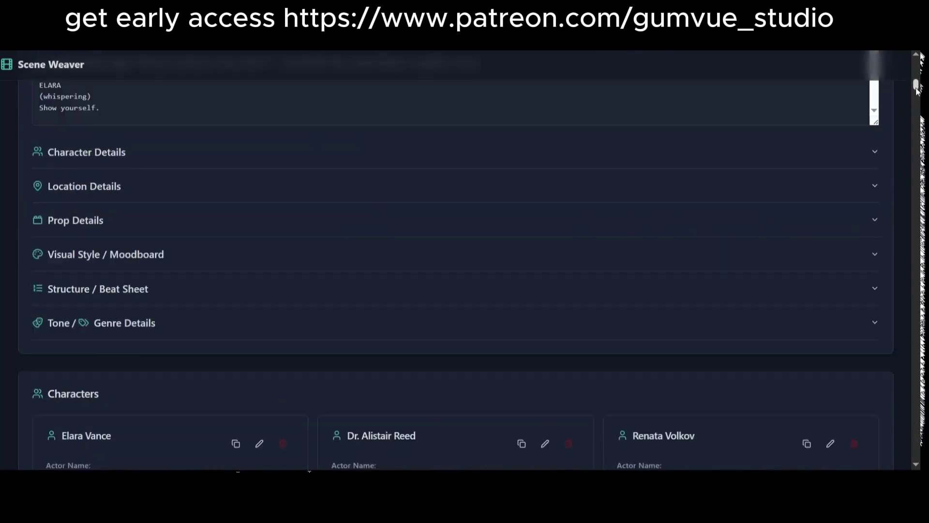
{"action": "scroll", "coordinate": [904, 97], "scroll_direction": "down", "scroll_amount": 8}
{"action": "scroll", "coordinate": [904, 97], "scroll_direction": "down", "scroll_amount": 20}
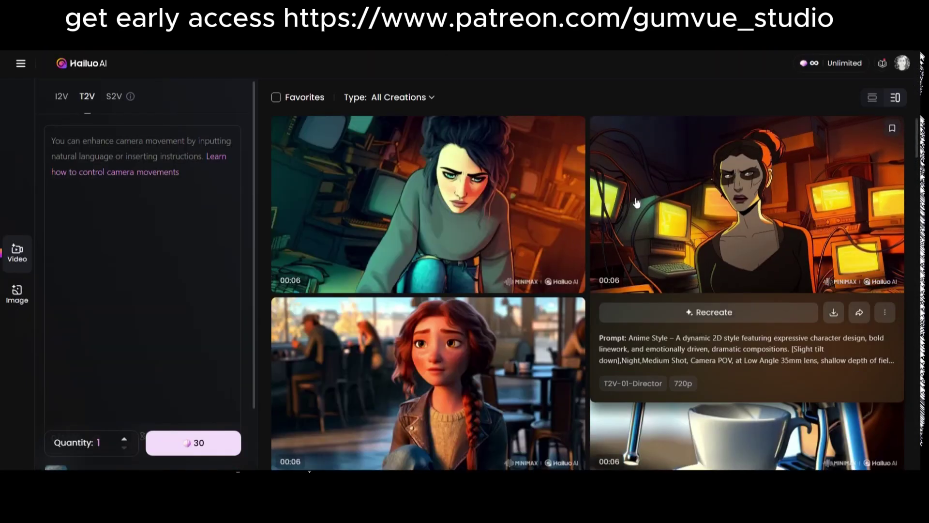
View the generated anime-style clip of Elara Vance among the glowing computer monitors in Hailuo AI
{"action": "left_click", "coordinate": [876, 233]}
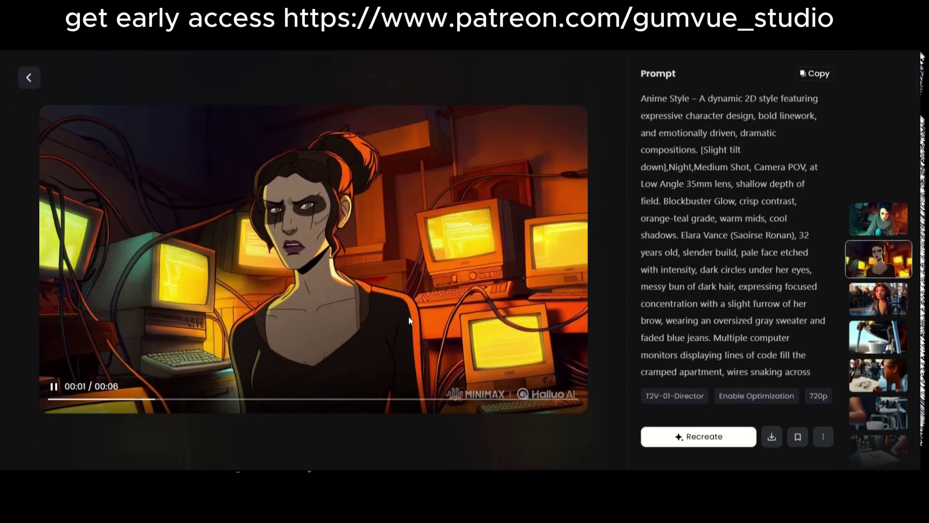
{"action": "left_click", "coordinate": [876, 233]}
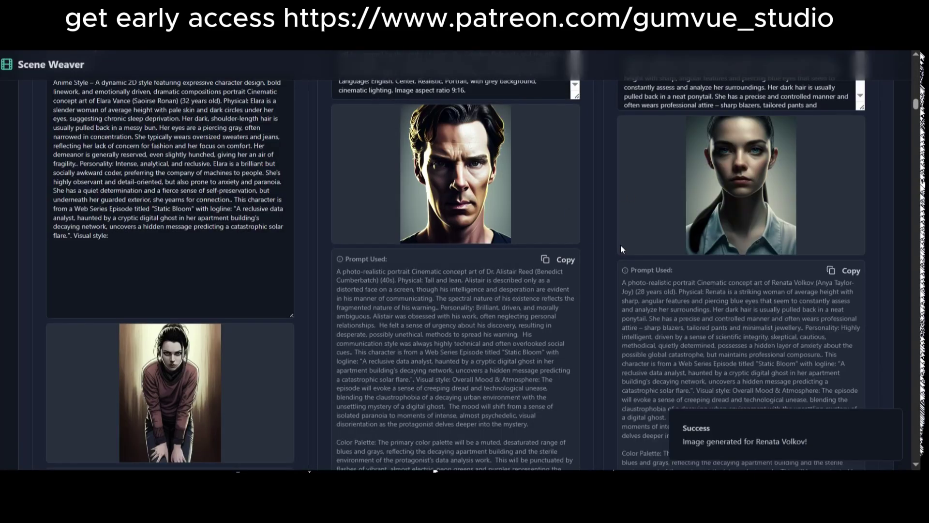
Switch to Scene Weaver and review the character portraits, the logline and the Static Bloom screenplay's scenes
{"action": "scroll", "coordinate": [768, 213], "scroll_direction": "up", "scroll_amount": 2}
{"action": "scroll", "coordinate": [768, 213], "scroll_direction": "up", "scroll_amount": 6}
{"action": "mouse_move", "coordinate": [916, 97]}
{"action": "left_mouse_down"}
{"action": "mouse_move", "coordinate": [914, 329]}
{"action": "mouse_move", "coordinate": [914, 111]}
{"action": "mouse_move", "coordinate": [903, 93]}
{"action": "left_mouse_up"}
{"action": "scroll", "coordinate": [121, 310], "scroll_direction": "up", "scroll_amount": 6}
{"action": "left_click_drag", "start_coordinate": [875, 306], "coordinate": [875, 428]}
{"action": "left_click_drag", "start_coordinate": [874, 242], "coordinate": [874, 248]}
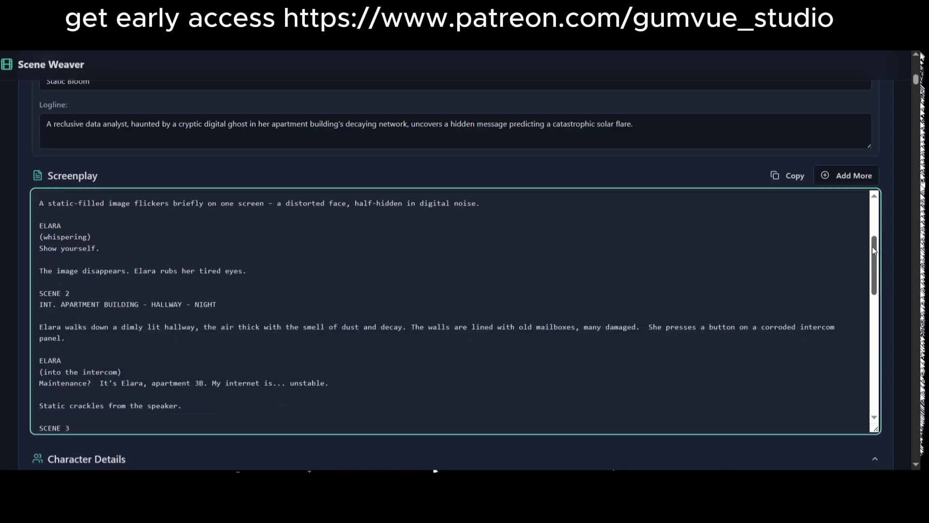
{"action": "scroll", "coordinate": [173, 290], "scroll_direction": "down", "scroll_amount": 5}
{"action": "scroll", "coordinate": [176, 249], "scroll_direction": "up", "scroll_amount": 4}
{"action": "scroll", "coordinate": [49, 229], "scroll_direction": "down", "scroll_amount": 4}
{"action": "scroll", "coordinate": [69, 214], "scroll_direction": "up", "scroll_amount": 4}
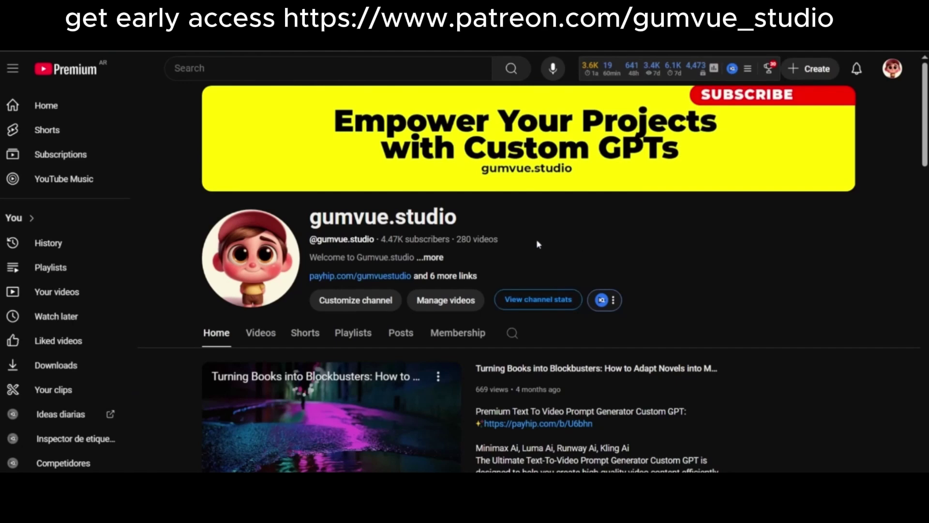
On the gumvue.studio YouTube channel, preview the video "HOW I Made a Short Film with CHATGPT & NIM VIDEO!" at 3:21 and return to the channel
{"action": "scroll", "coordinate": [415, 309], "scroll_direction": "down", "scroll_amount": 6}
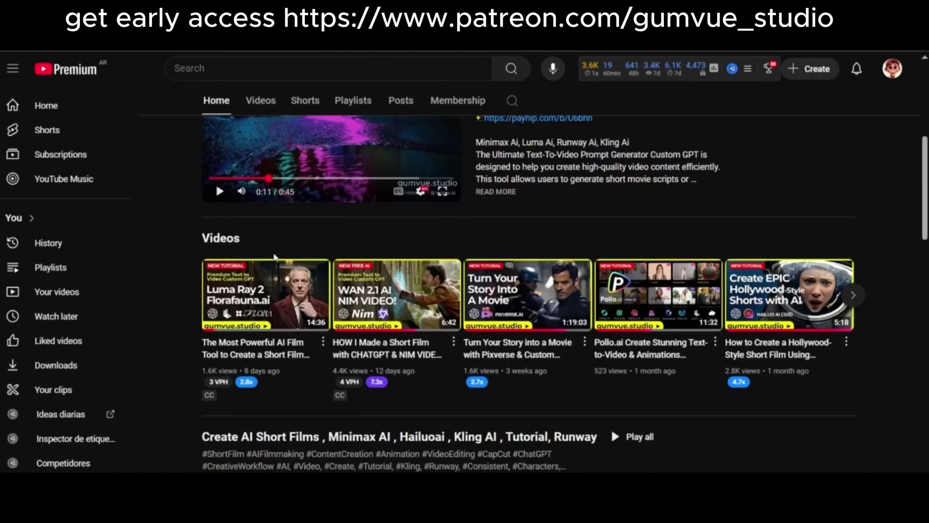
{"action": "left_click", "coordinate": [415, 310]}
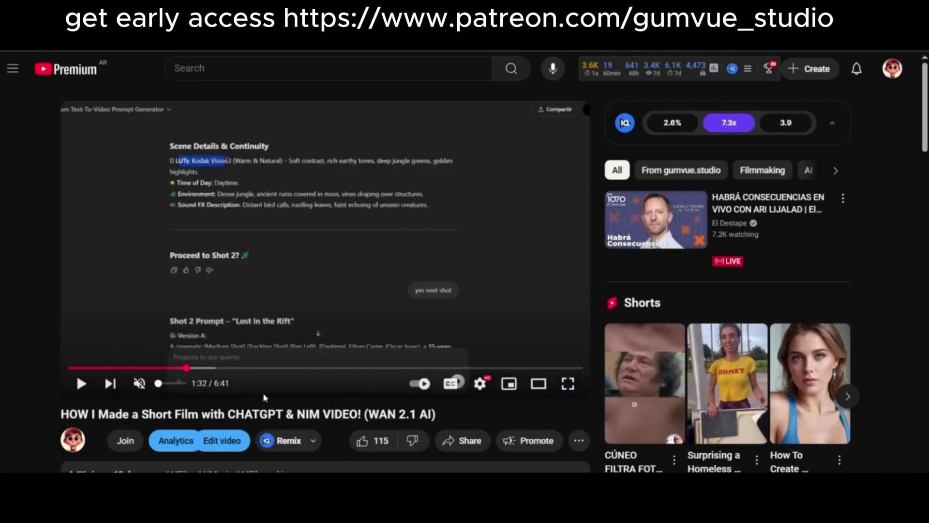
{"action": "left_click_drag", "start_coordinate": [273, 371], "coordinate": [327, 371]}
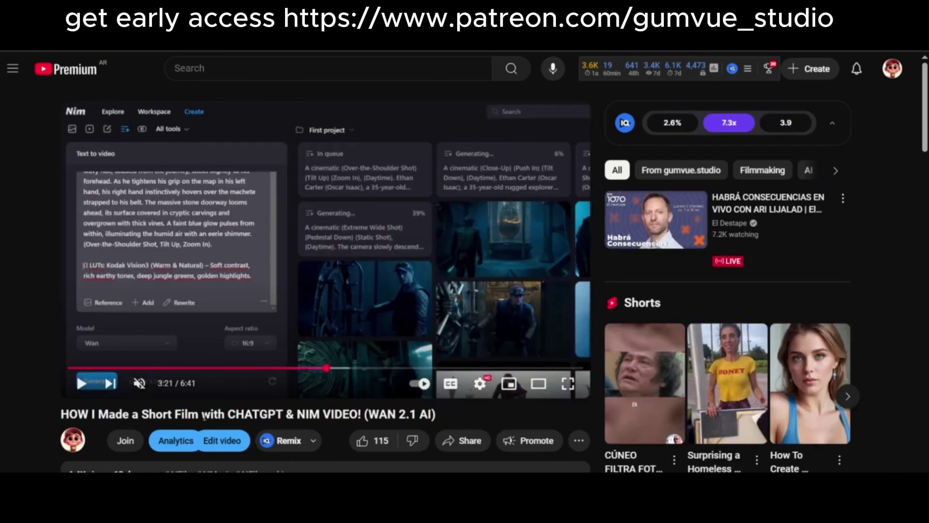
{"action": "scroll", "coordinate": [153, 370], "scroll_direction": "down", "scroll_amount": 3}
{"action": "key", "text": "alt+Left"}
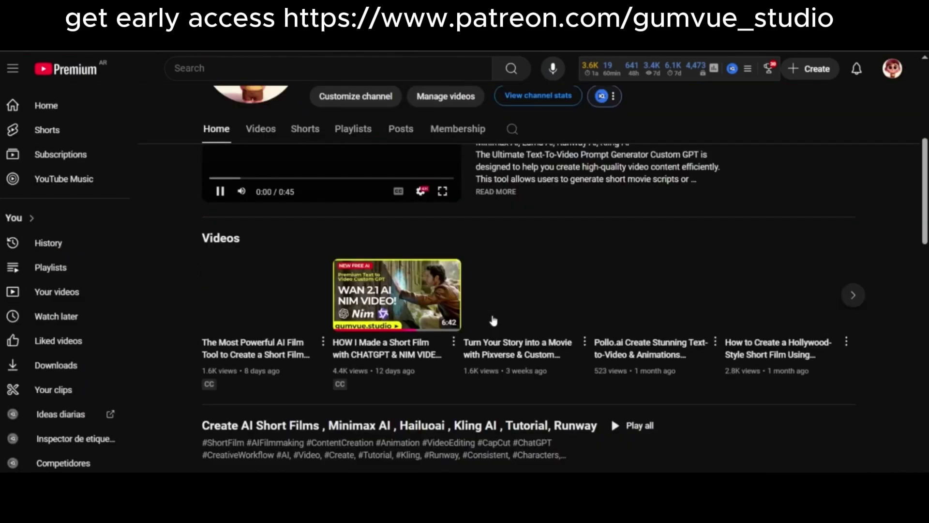
{"action": "scroll", "coordinate": [494, 321], "scroll_direction": "down", "scroll_amount": 2}
Switch to the Gumvue Studio Patreon page and browse its posts as far as "Access 4 Custom GPTs - for FREE"
{"action": "left_click", "coordinate": [823, 194]}
{"action": "left_click", "coordinate": [247, 368]}
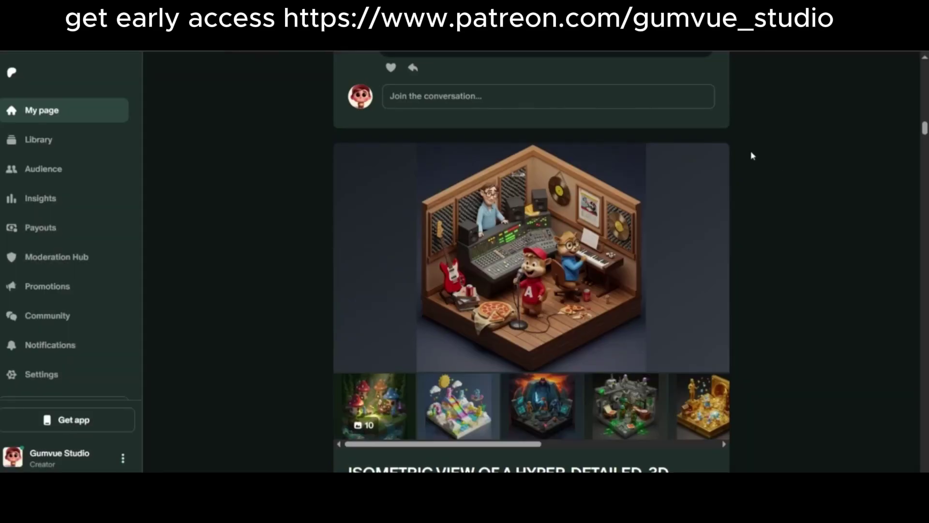
{"action": "scroll", "coordinate": [457, 201], "scroll_direction": "down", "scroll_amount": 10}
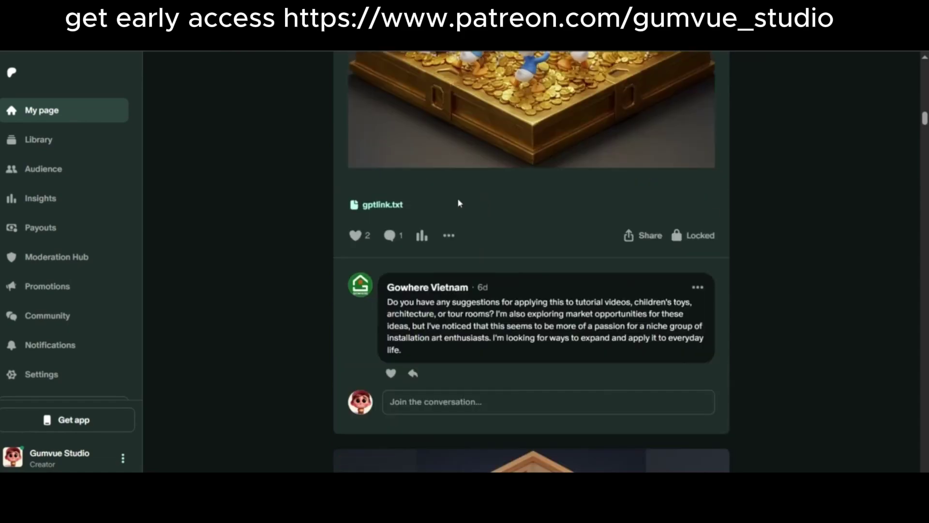
{"action": "scroll", "coordinate": [904, 192], "scroll_direction": "down", "scroll_amount": 10}
{"action": "scroll", "coordinate": [904, 192], "scroll_direction": "down", "scroll_amount": 15}
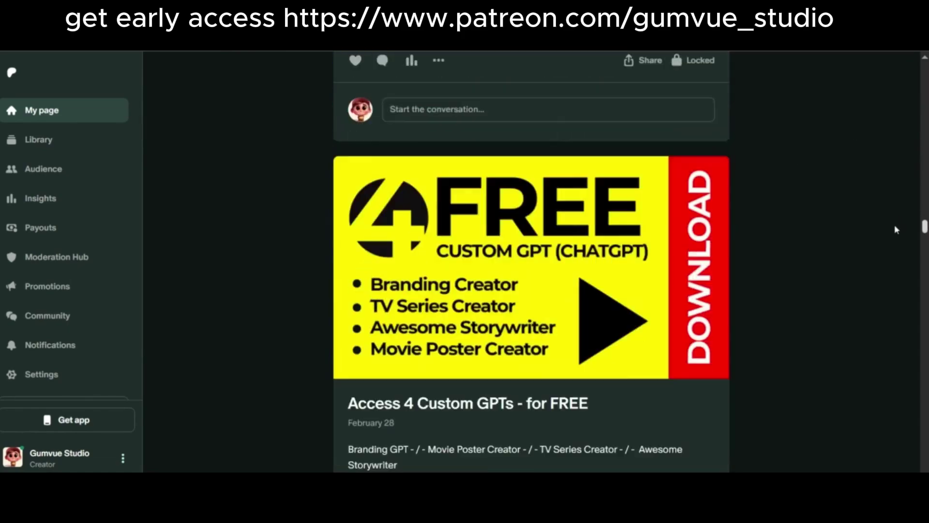